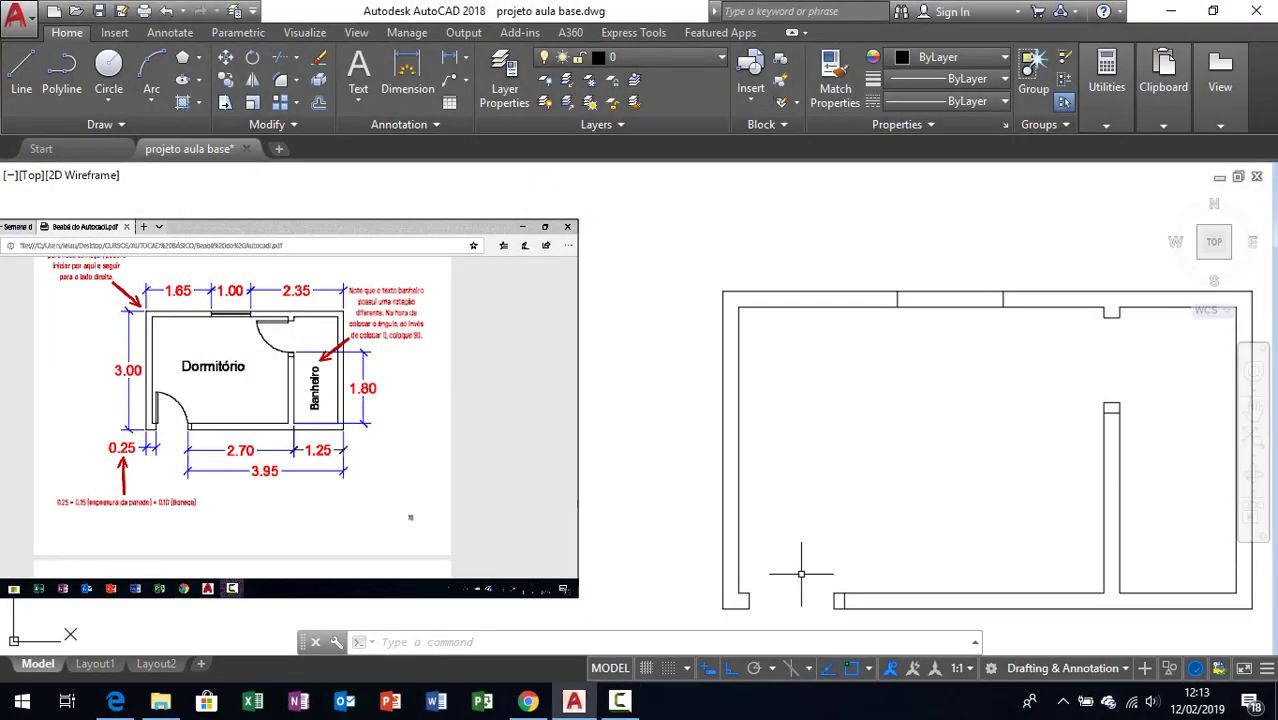
# Bring the bottom wall opening into view and measure it with DIST.
pyautogui.moveTo(790, 585); pyautogui.dragTo(746, 502, button='middle')
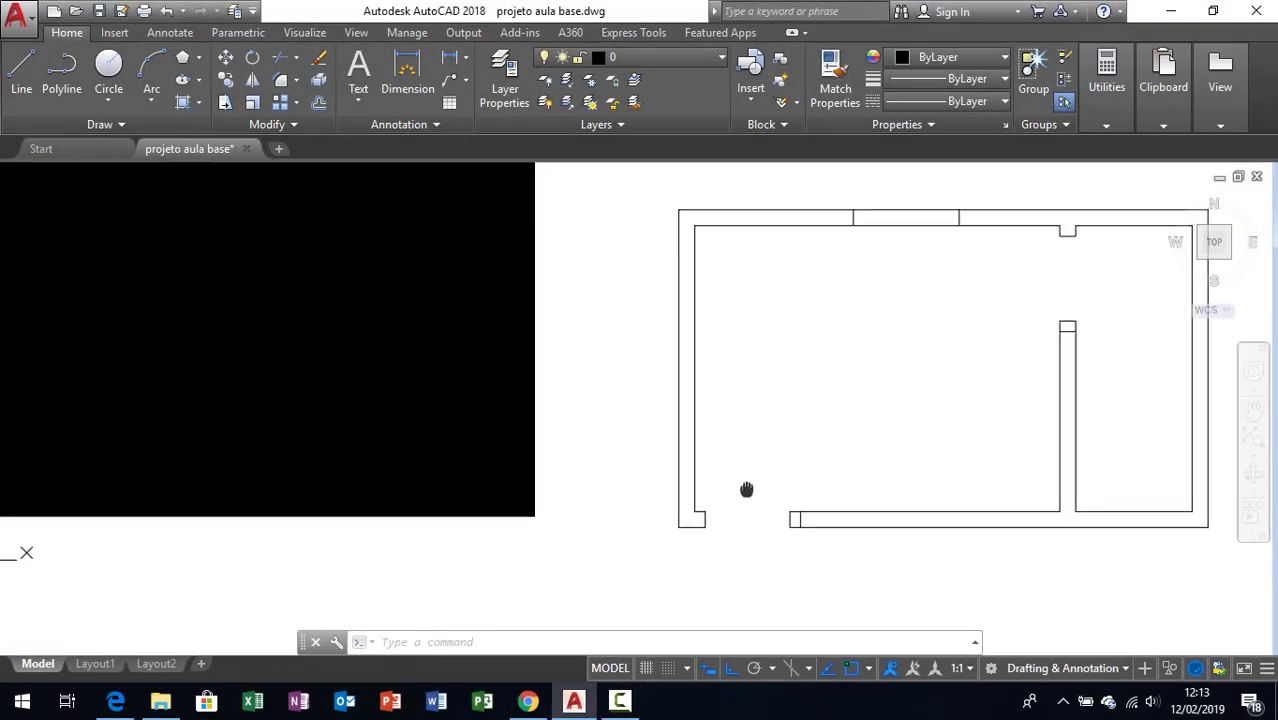
pyautogui.scroll(4, 742, 513)
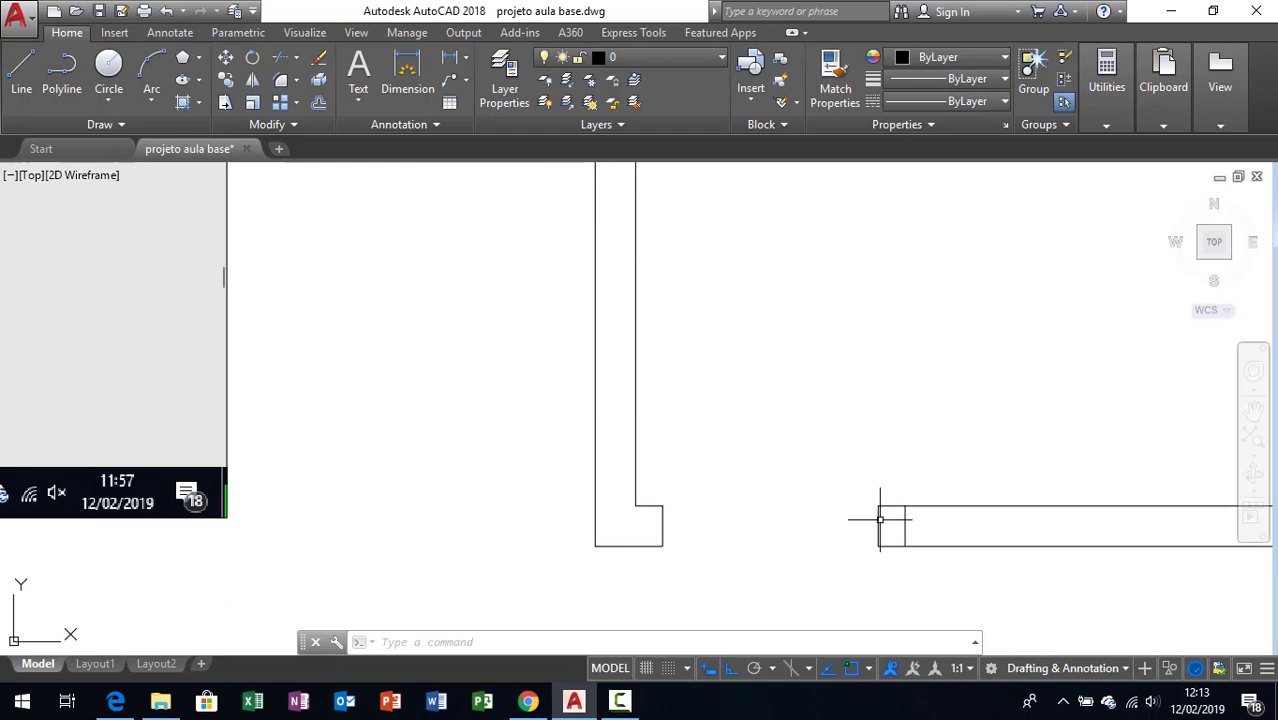
pyautogui.write('i')
pyautogui.press('Return')
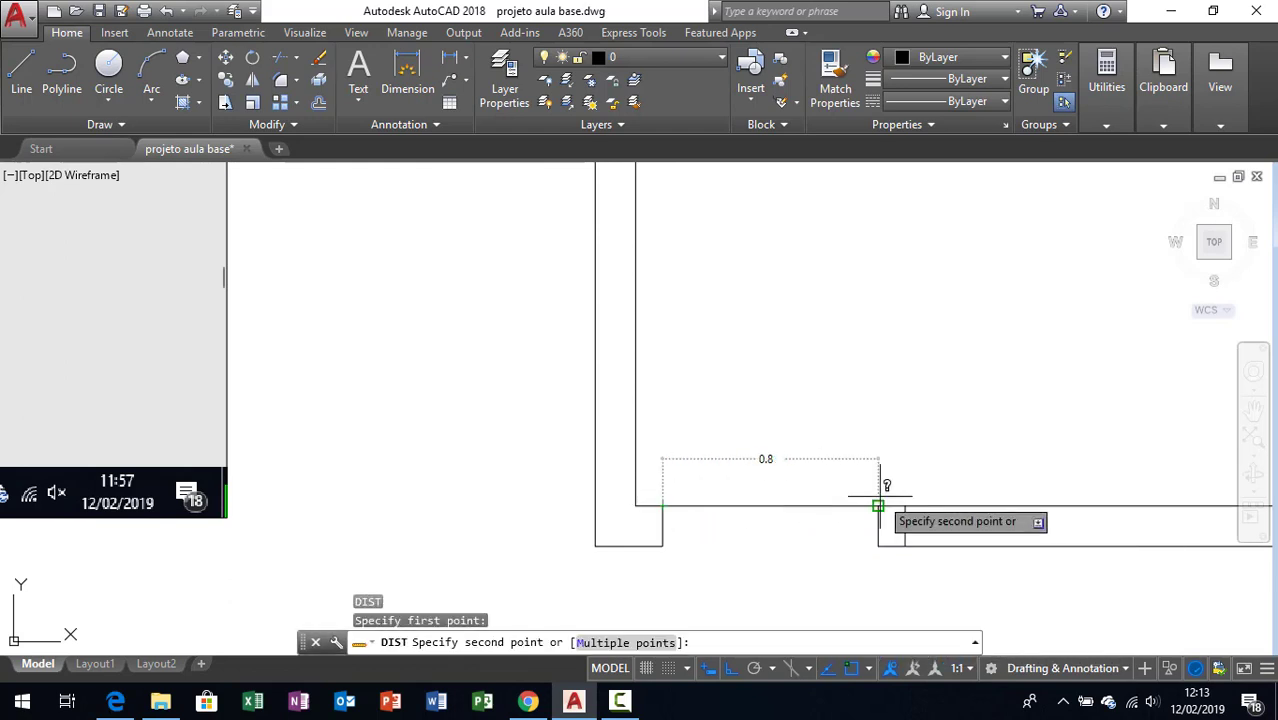
pyautogui.press('Escape')
pyautogui.press('Escape')
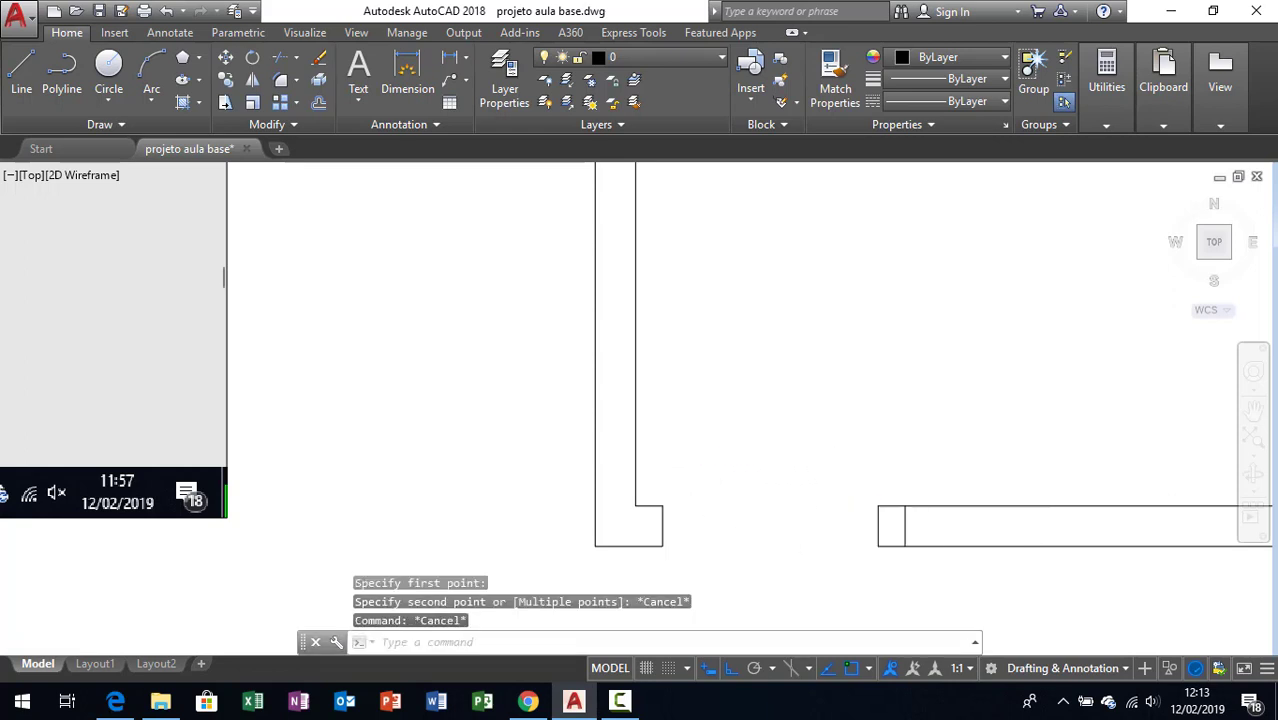
# Draw a closed 0.8 by 0.03 door leaf from the opening's corner.
pyautogui.press('Return')
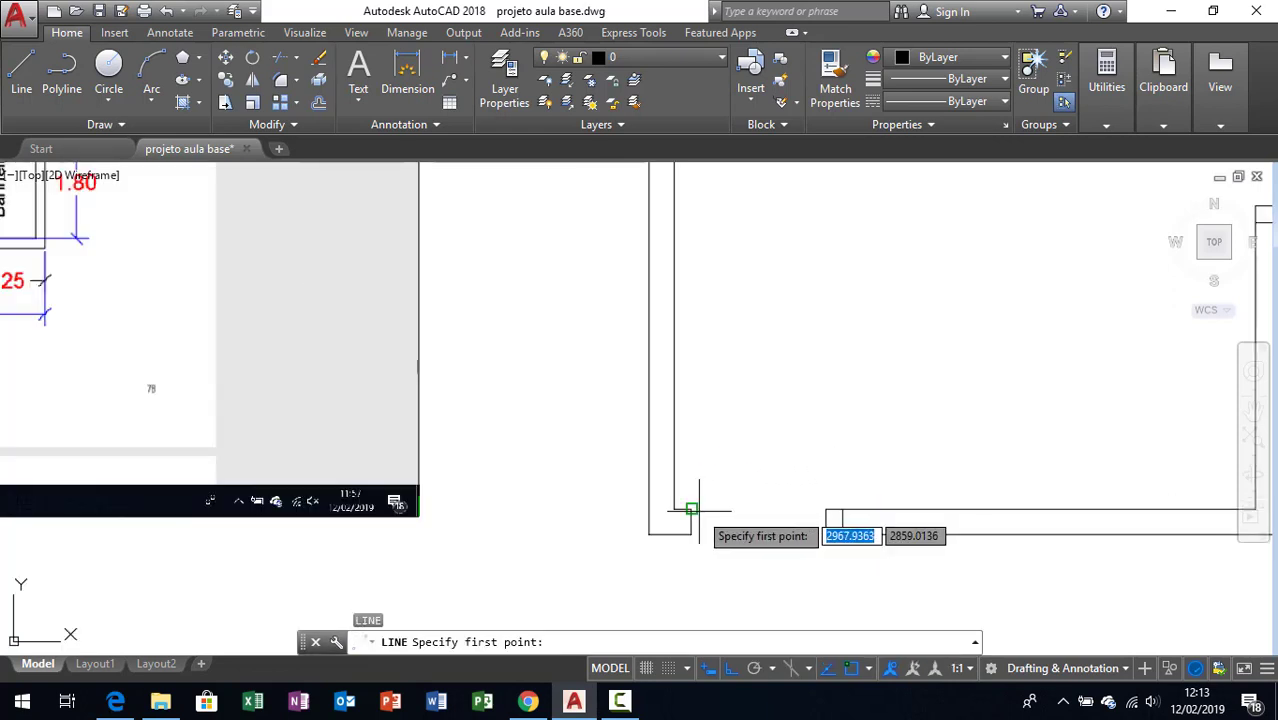
pyautogui.click(690, 508)
pyautogui.write('.8')
pyautogui.press('Return')
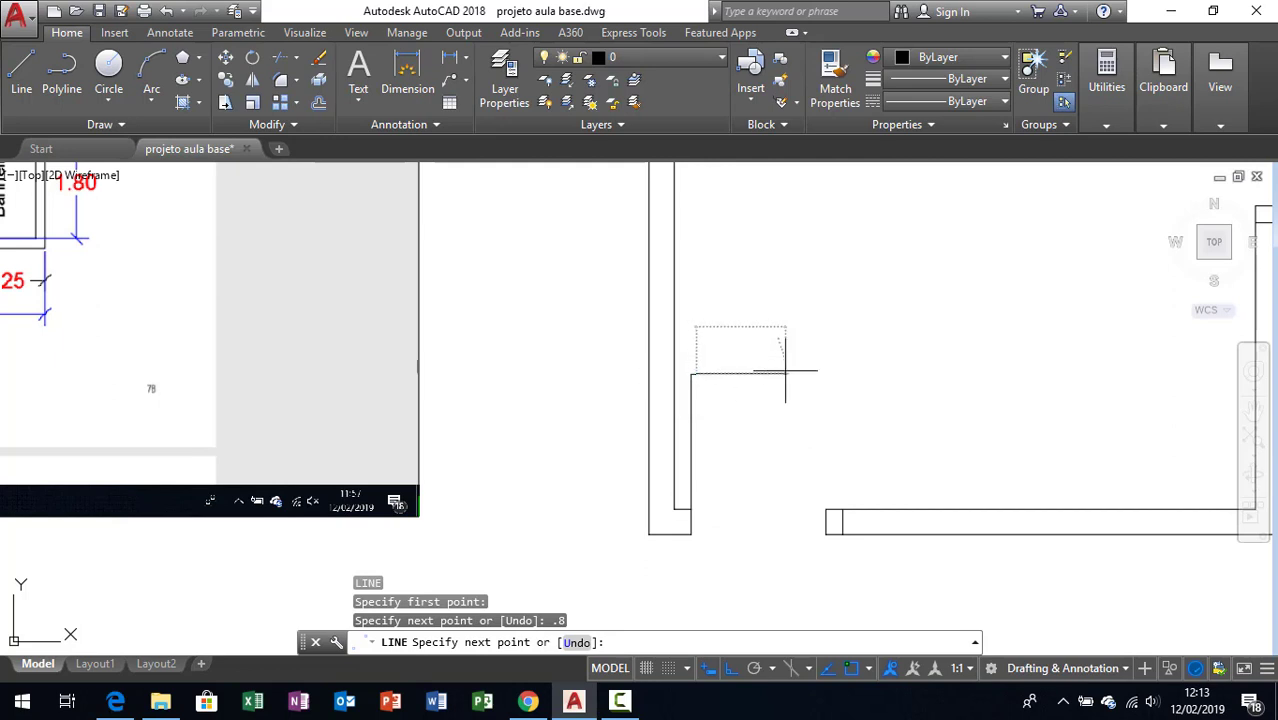
pyautogui.write('.03')
pyautogui.press('Return')
pyautogui.write('8')
pyautogui.press('Return')
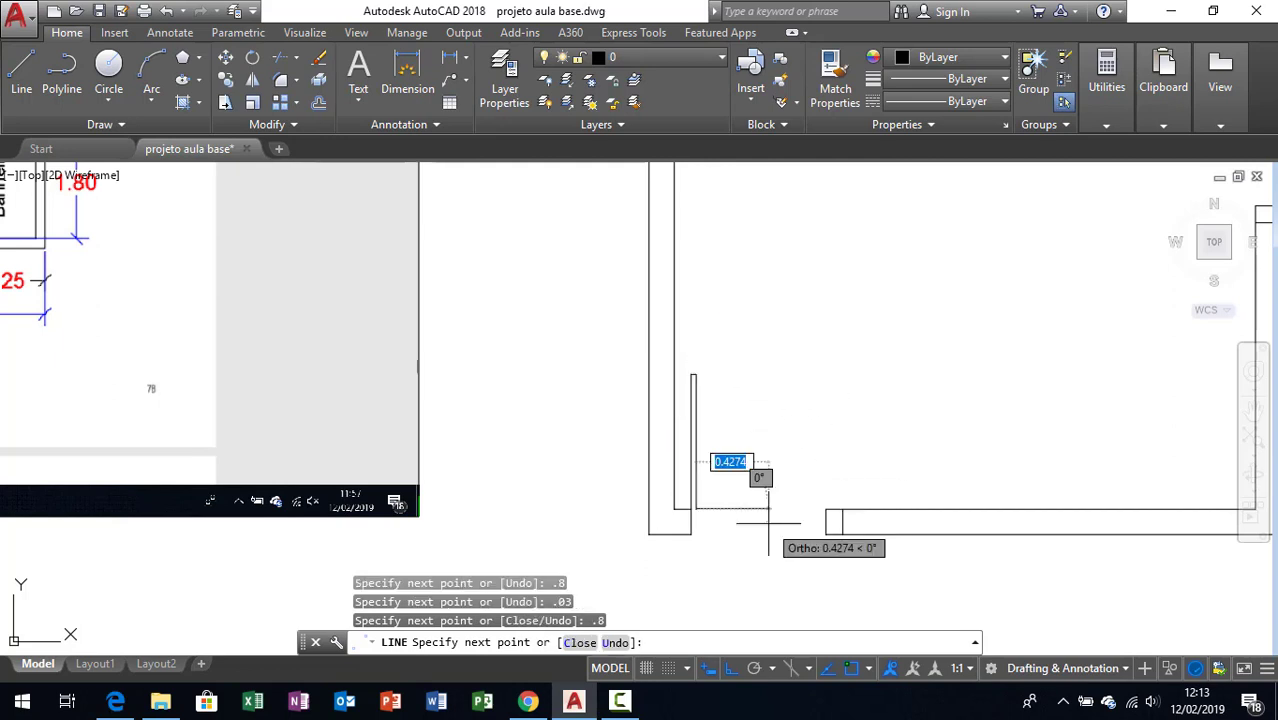
pyautogui.press('Return')
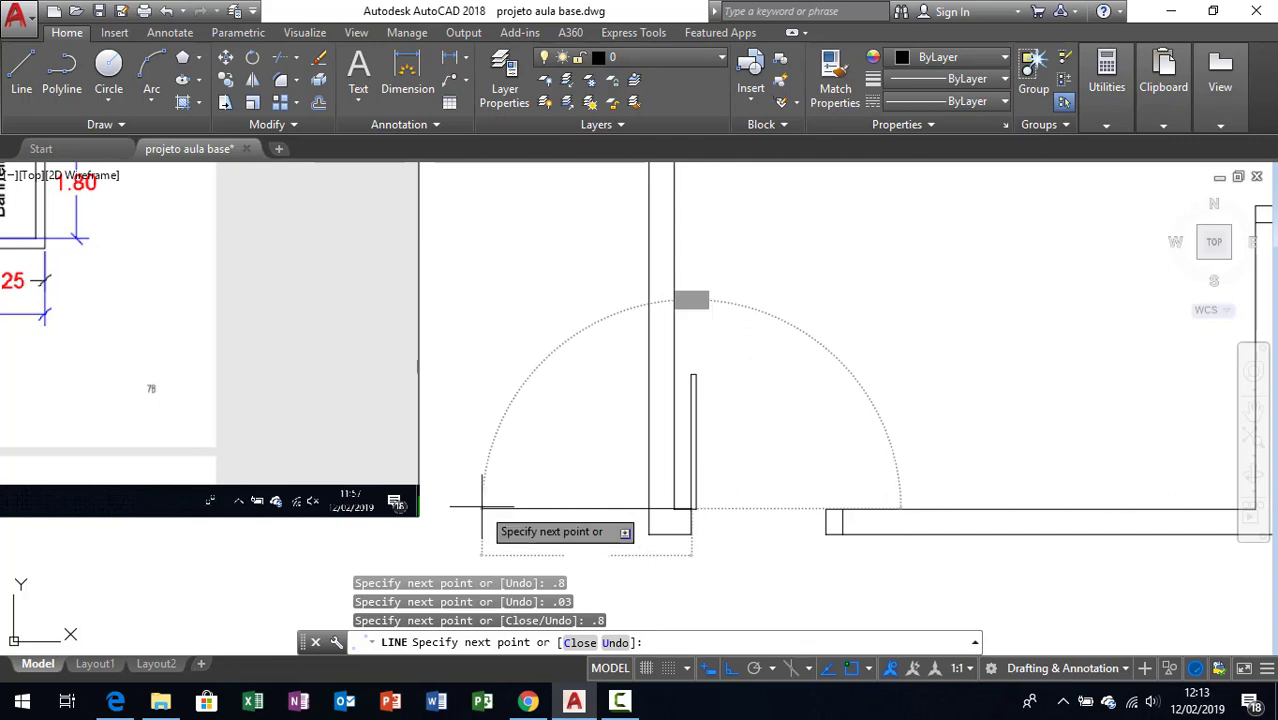
pyautogui.press('Return')
pyautogui.scroll(2, 746, 428)
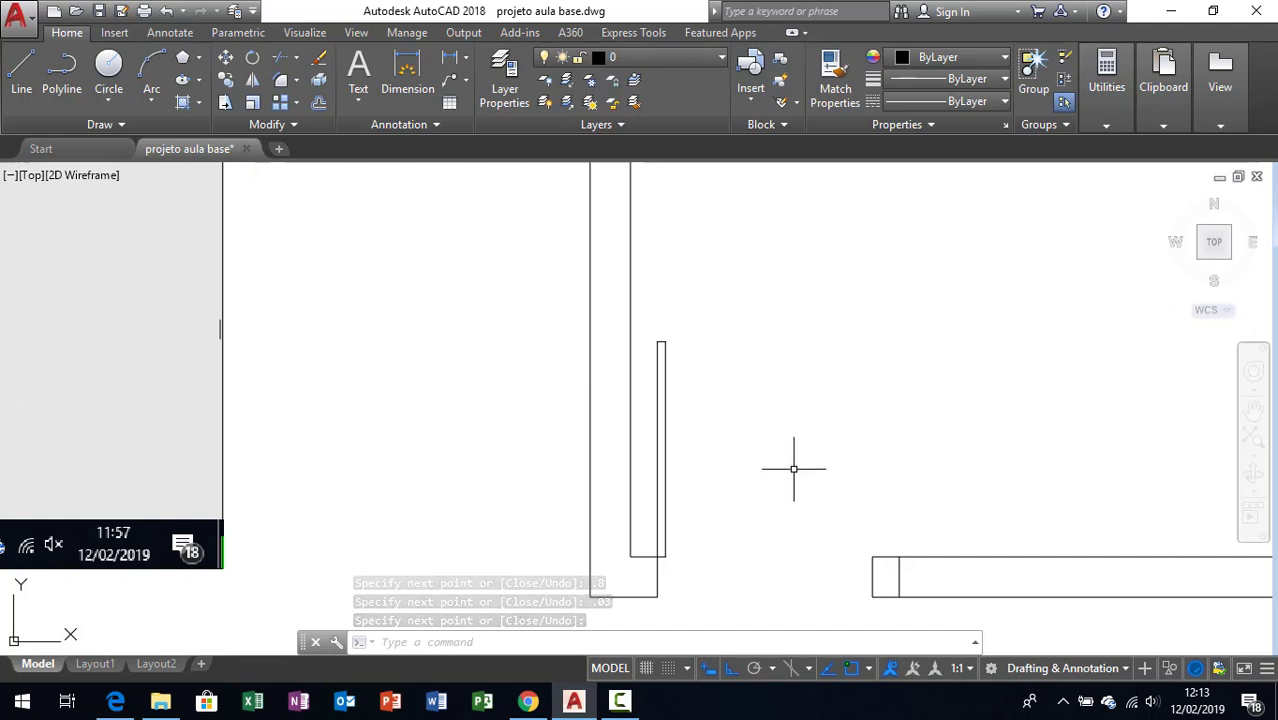
# Draw the swing arc from the leaf's top to the opening's far edge.
pyautogui.write('a')
pyautogui.press('Return')
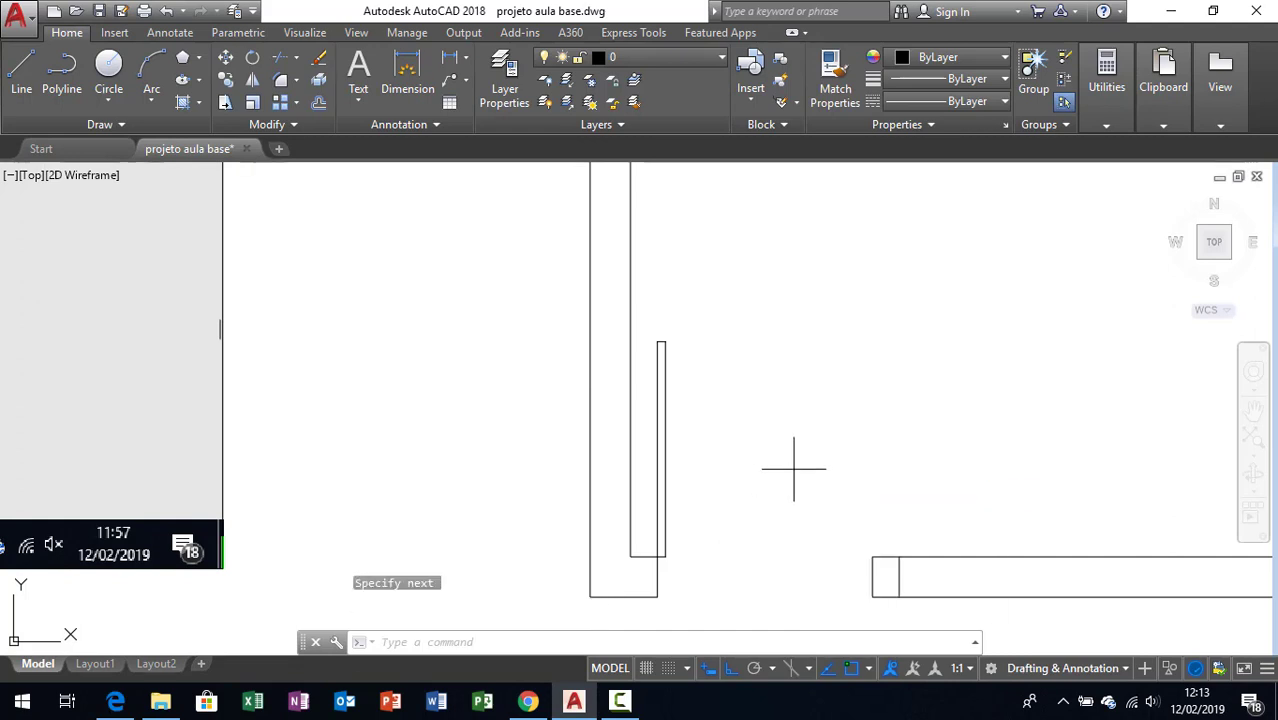
pyautogui.scroll(2, 664, 351)
pyautogui.click(650, 328)
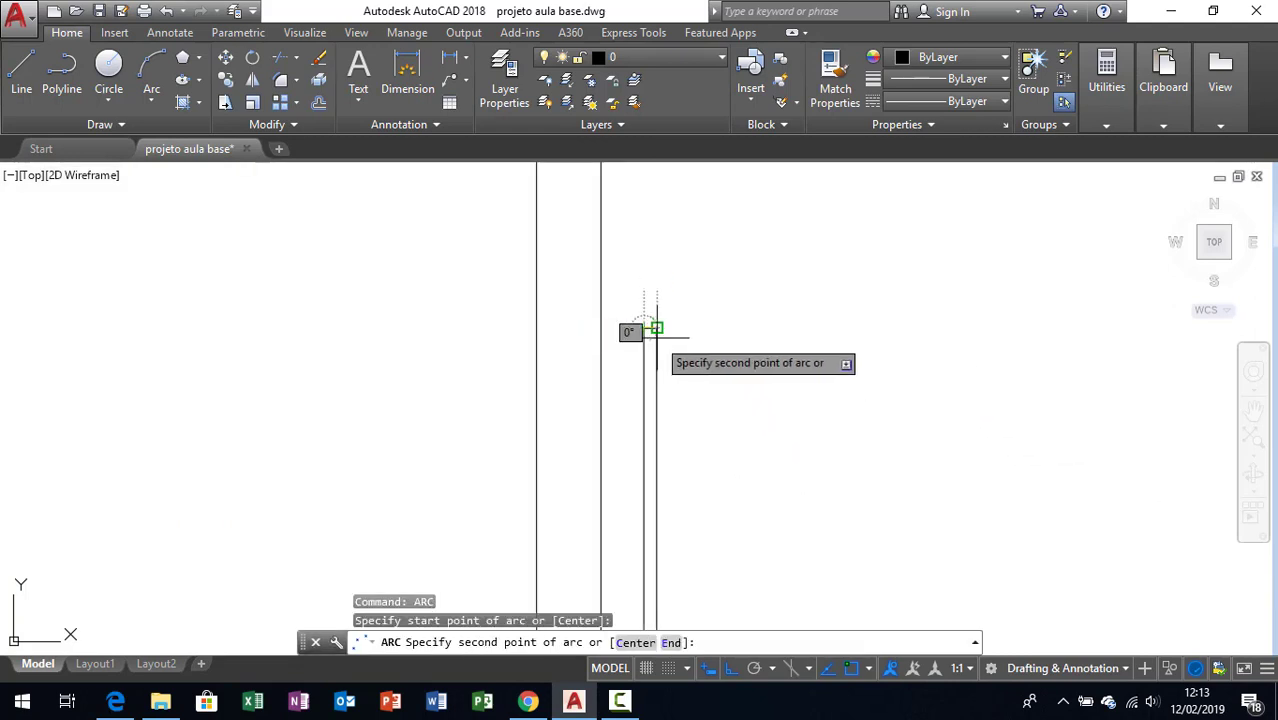
pyautogui.click(666, 345)
pyautogui.scroll(-2, 838, 461)
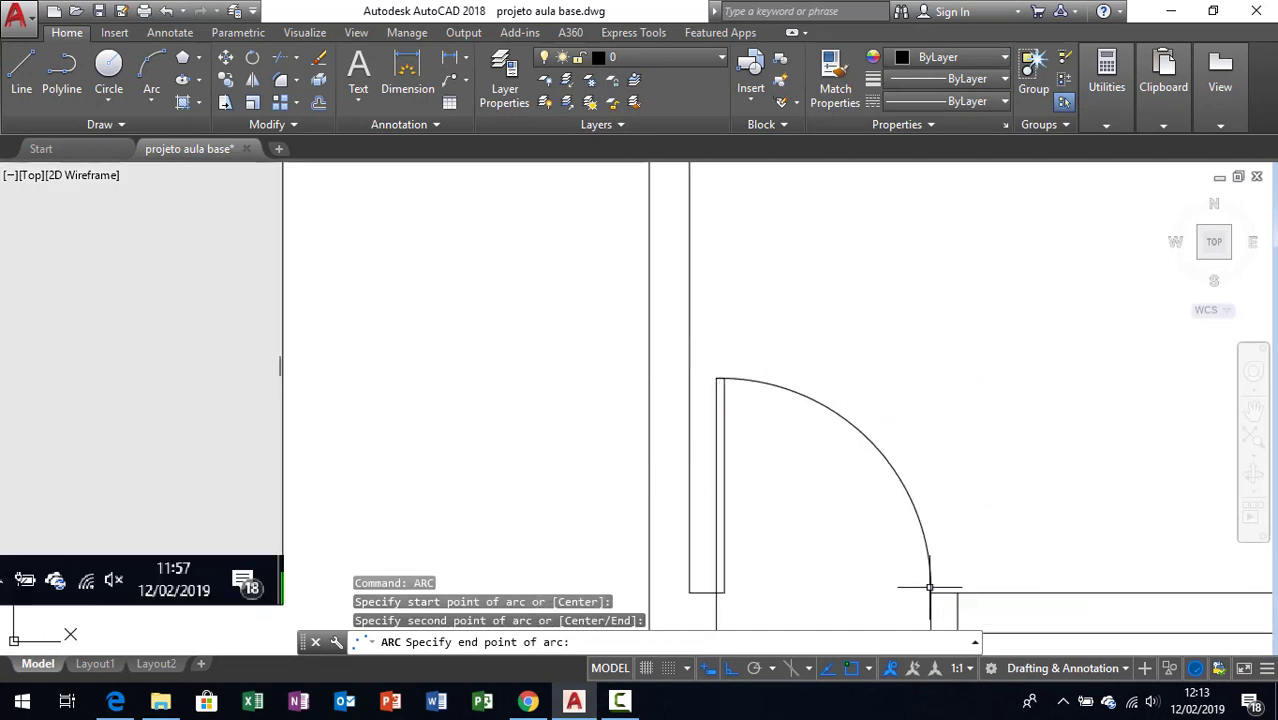
pyautogui.click(927, 587)
pyautogui.scroll(-2, 874, 551)
pyautogui.scroll(-2, 874, 551)
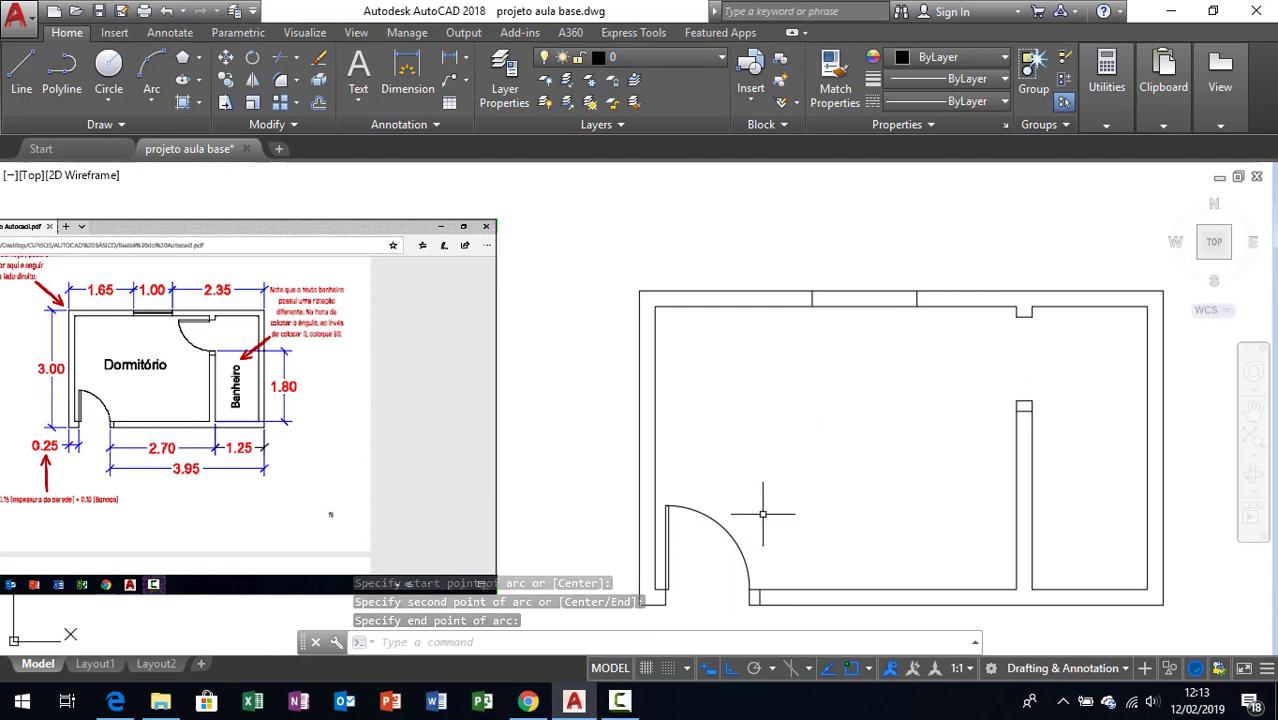
pyautogui.scroll(4, 762, 516)
pyautogui.moveTo(770, 522); pyautogui.dragTo(743, 530, button='middle')
pyautogui.scroll(-5, 743, 530)
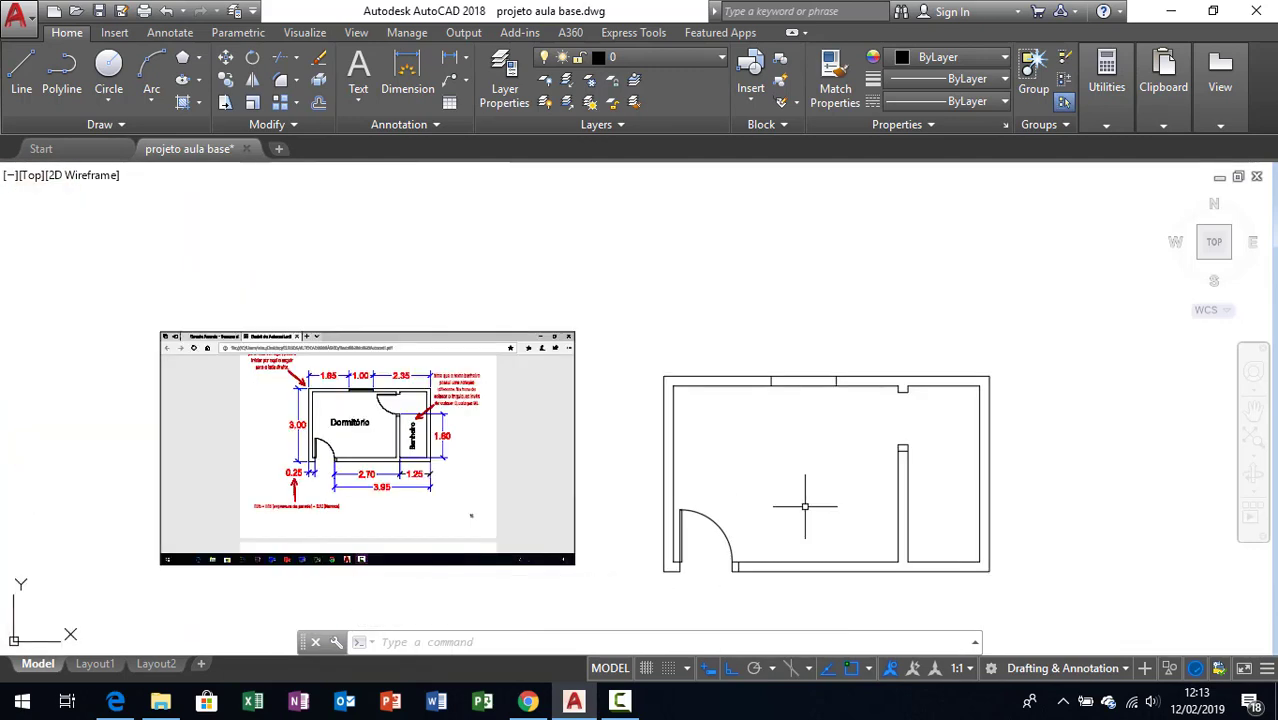
# Select the door leaf and arc and copy them with the hinge corner as base point.
pyautogui.scroll(5, 715, 437)
pyautogui.click(705, 403)
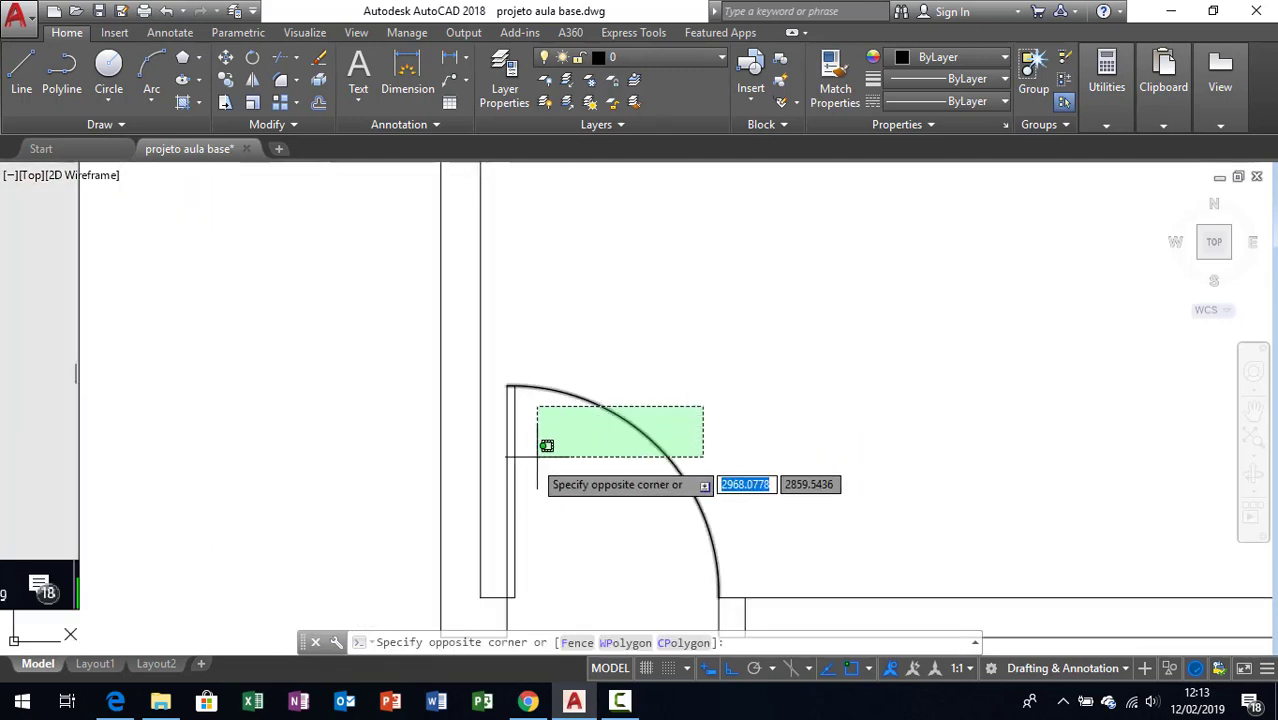
pyautogui.click(500, 510)
pyautogui.click(534, 378)
pyautogui.scroll(-4, 505, 409)
pyautogui.scroll(6, 451, 442)
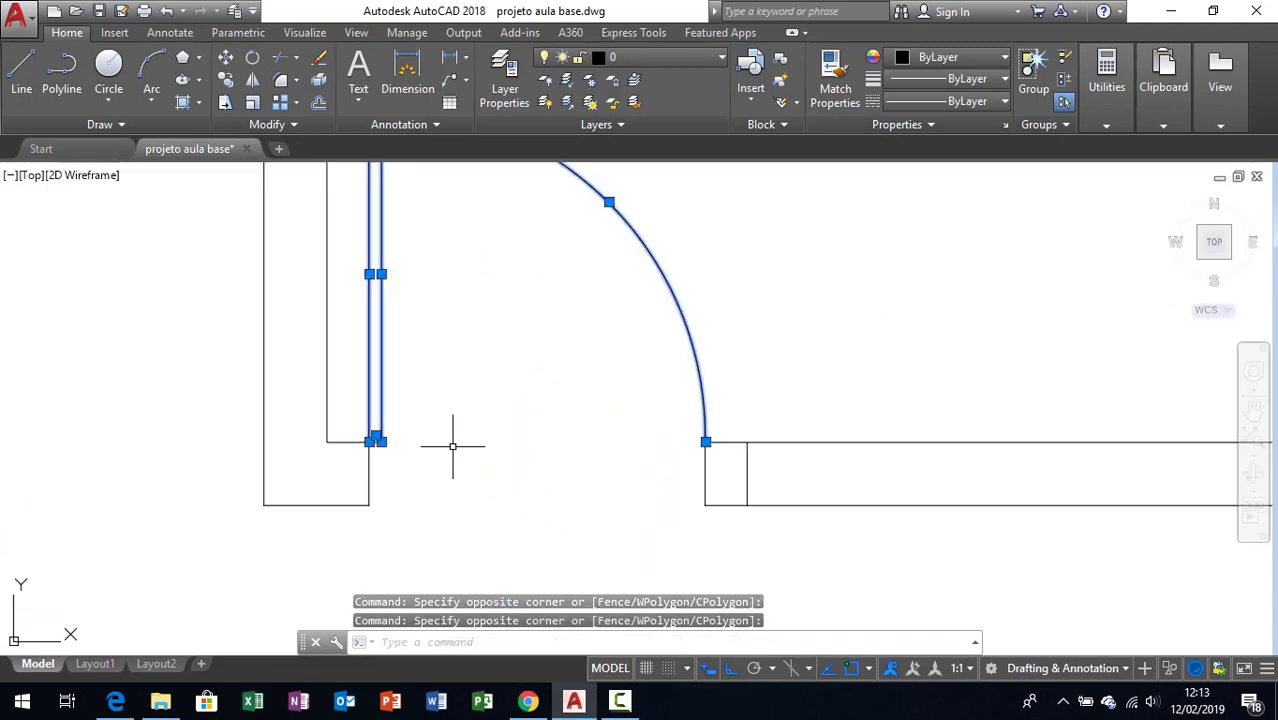
pyautogui.scroll(2, 379, 419)
pyautogui.click(288, 505)
pyautogui.scroll(-2, 291, 500)
pyautogui.scroll(-4, 319, 490)
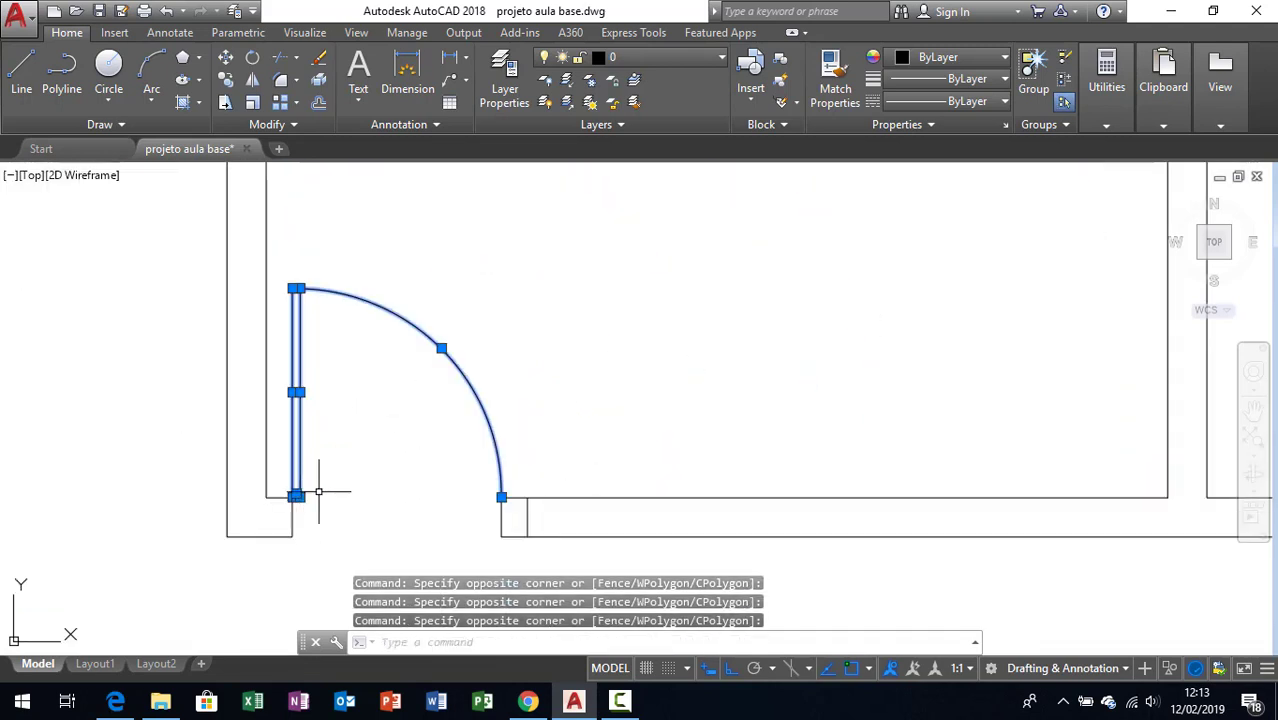
pyautogui.scroll(4, 319, 490)
pyautogui.hotkey('ctrl', 'shift', 'c')
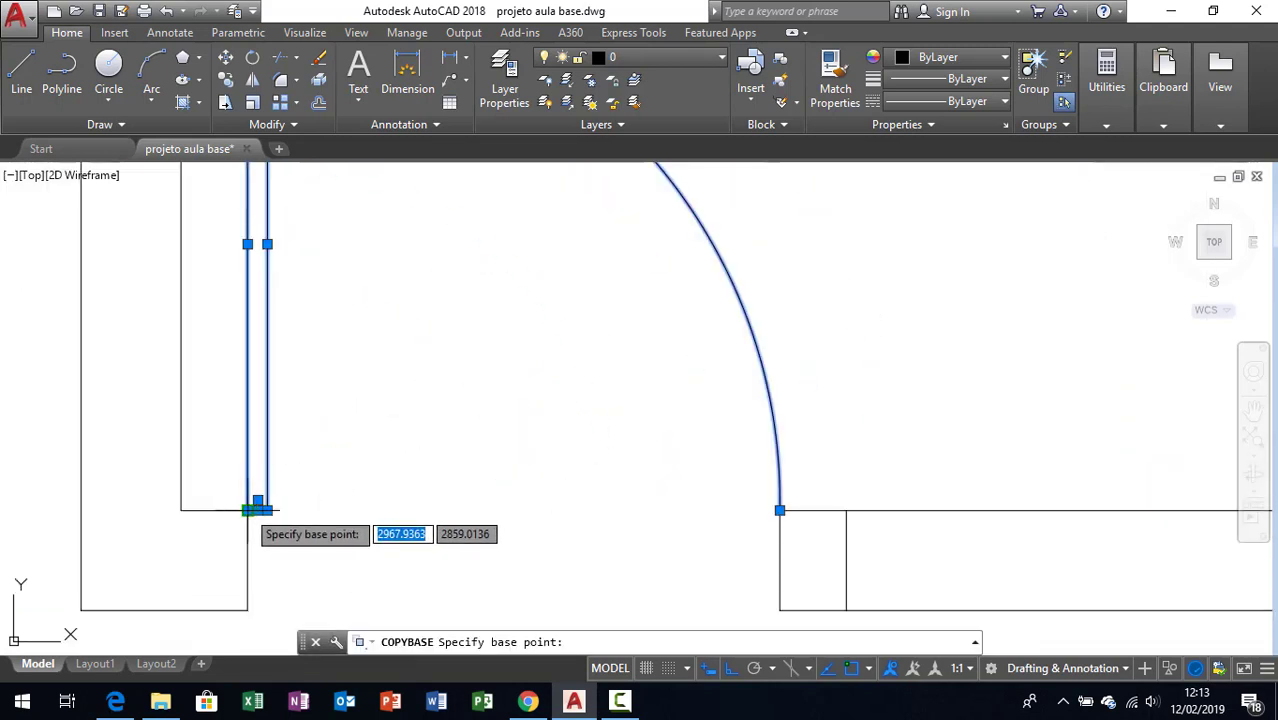
pyautogui.click(261, 502)
# Paste the door copy inside the room beside the bathroom wall.
pyautogui.scroll(-5, 466, 474)
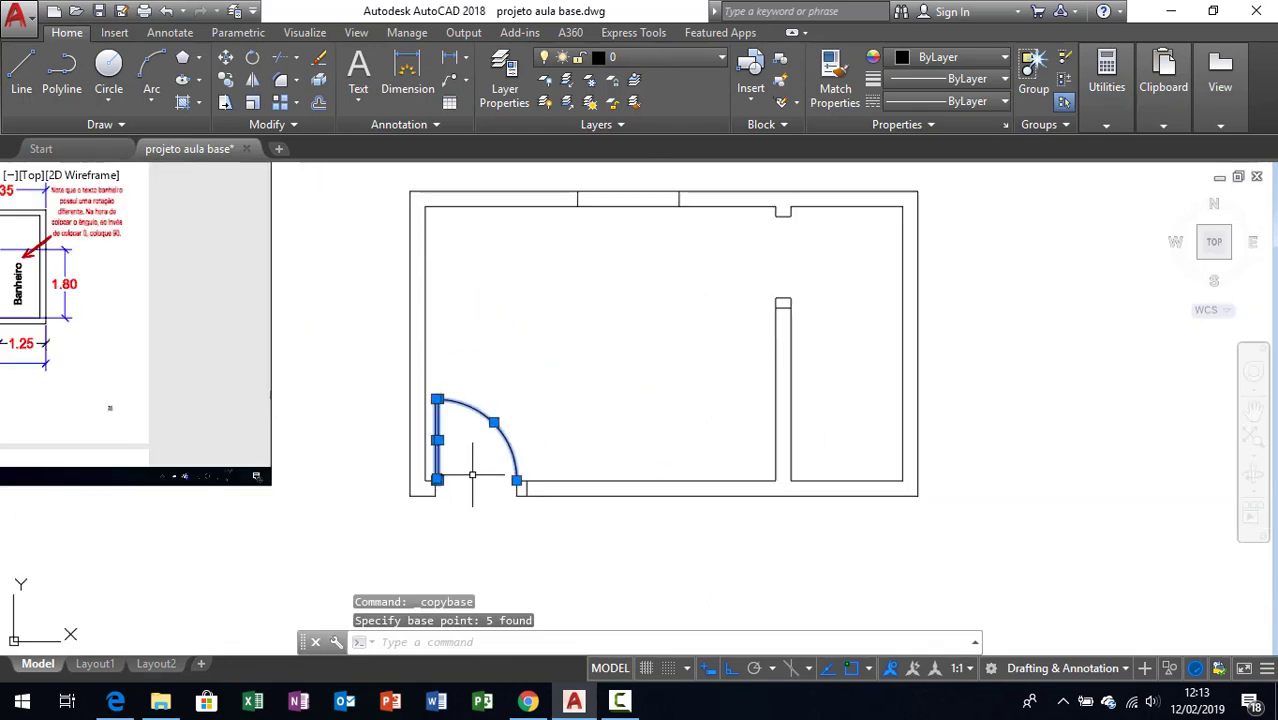
pyautogui.hotkey('ctrl', 'shift', 'v')
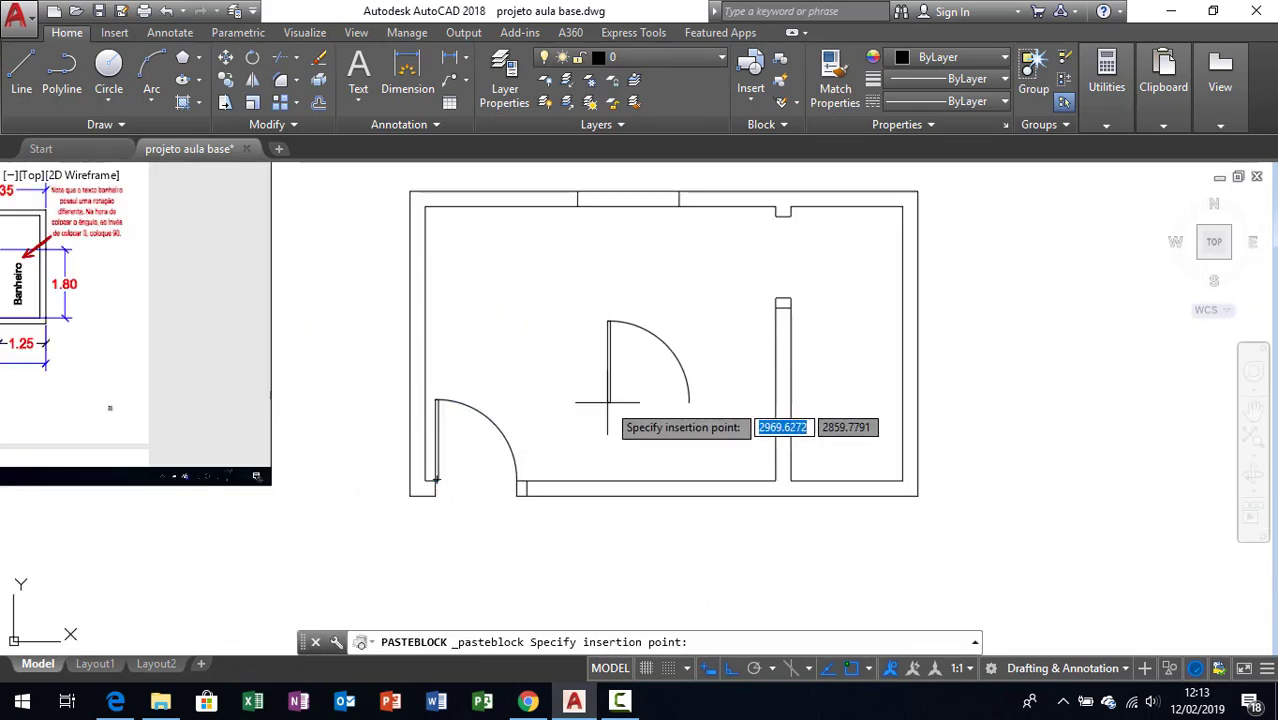
pyautogui.click(661, 335)
pyautogui.click(661, 280)
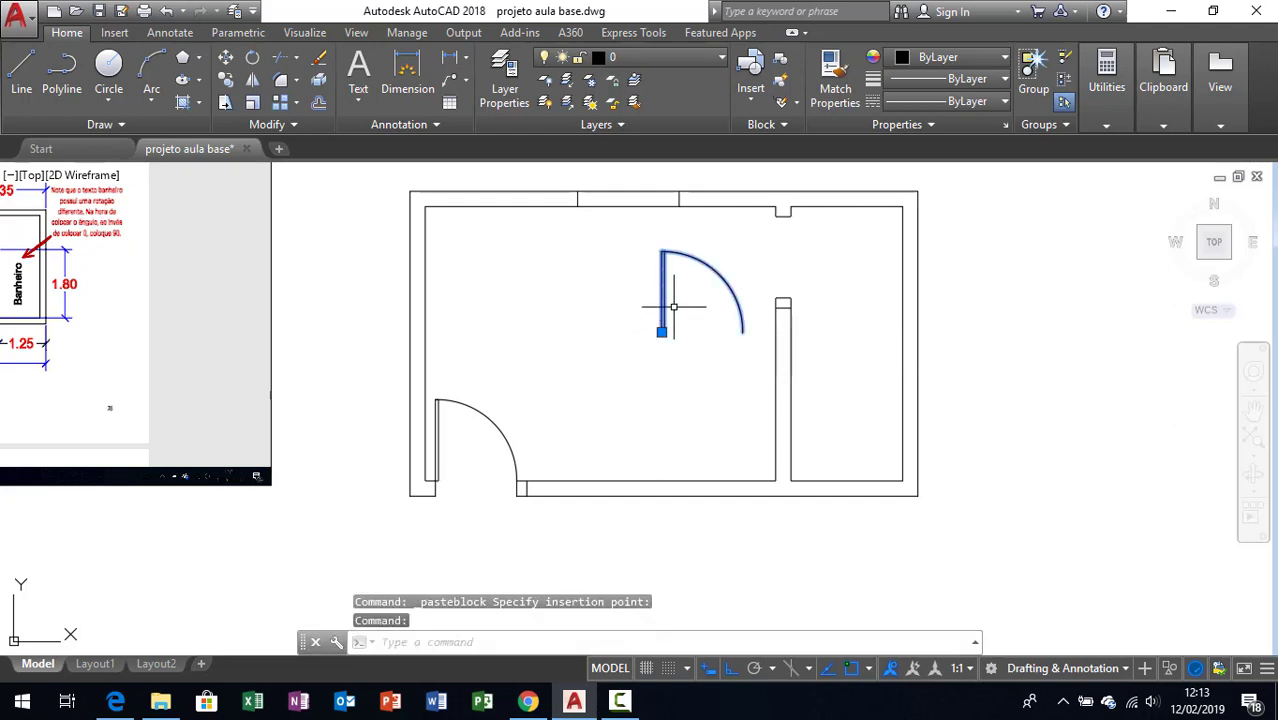
# Start rotating the copy about its hinge, cancel, and reselect the second door.
pyautogui.press('XF86AudioLowerVolume')
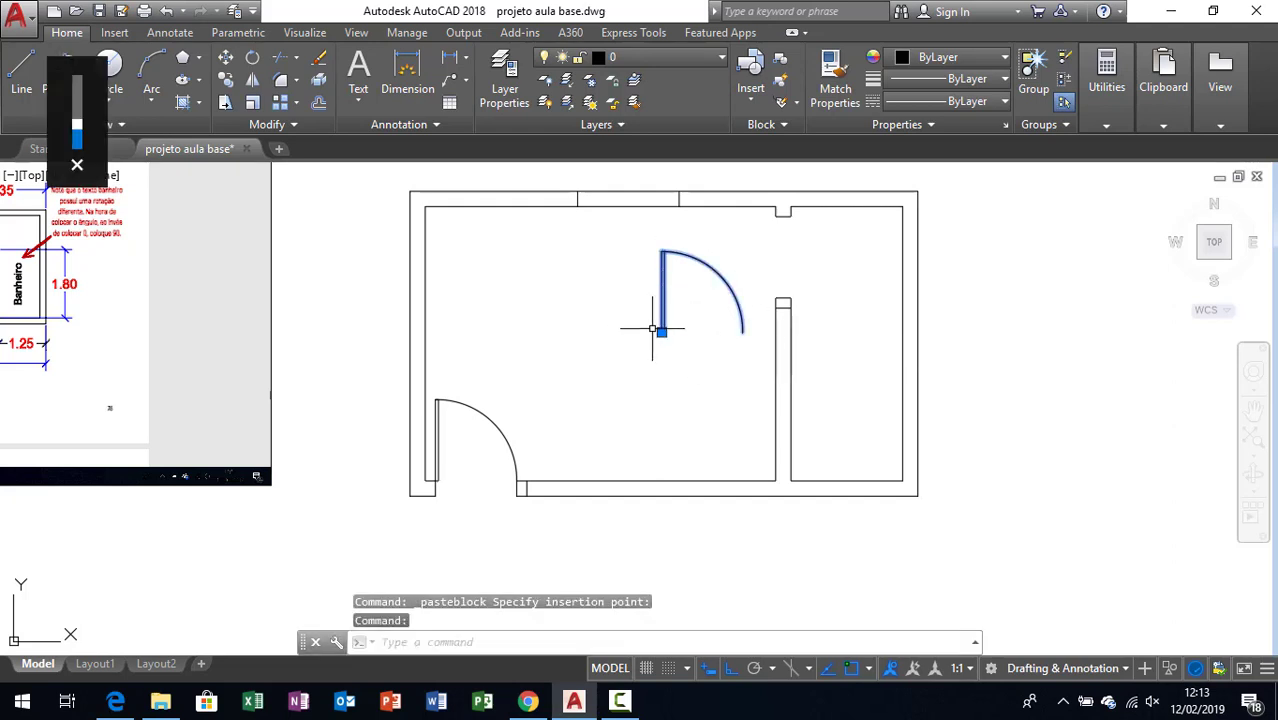
pyautogui.write('RO')
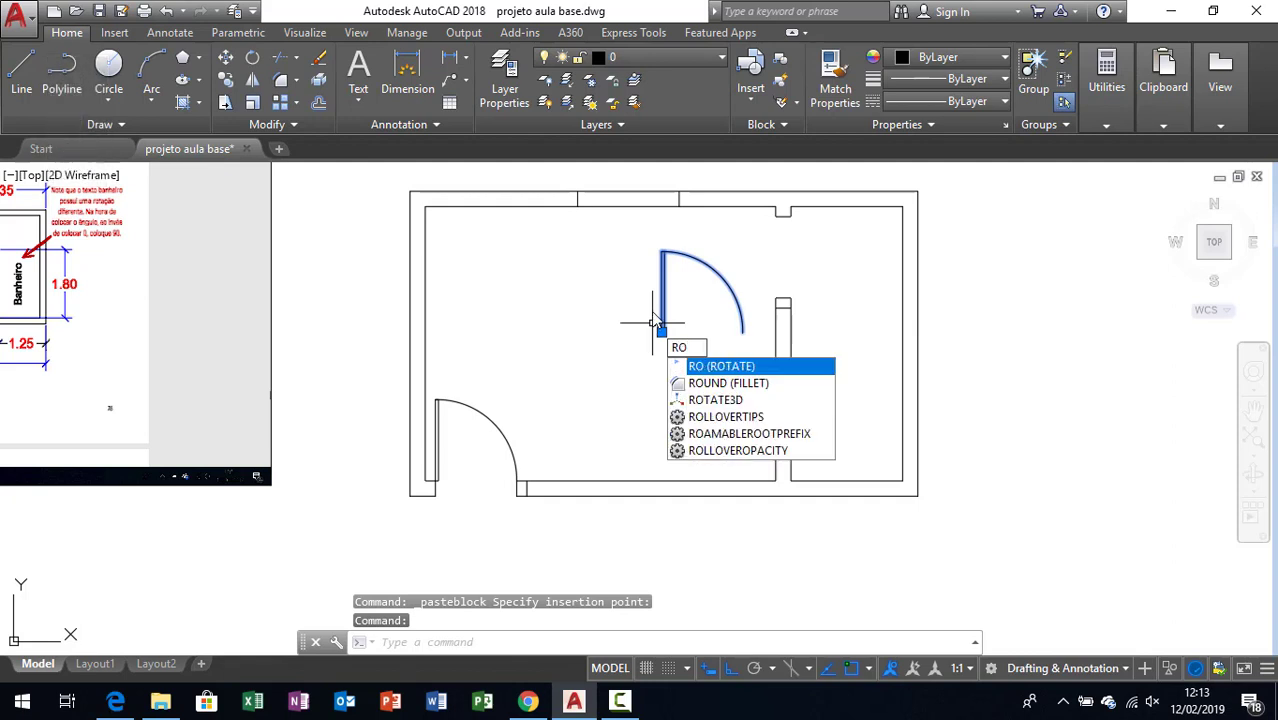
pyautogui.press('Return')
pyautogui.click(661, 332)
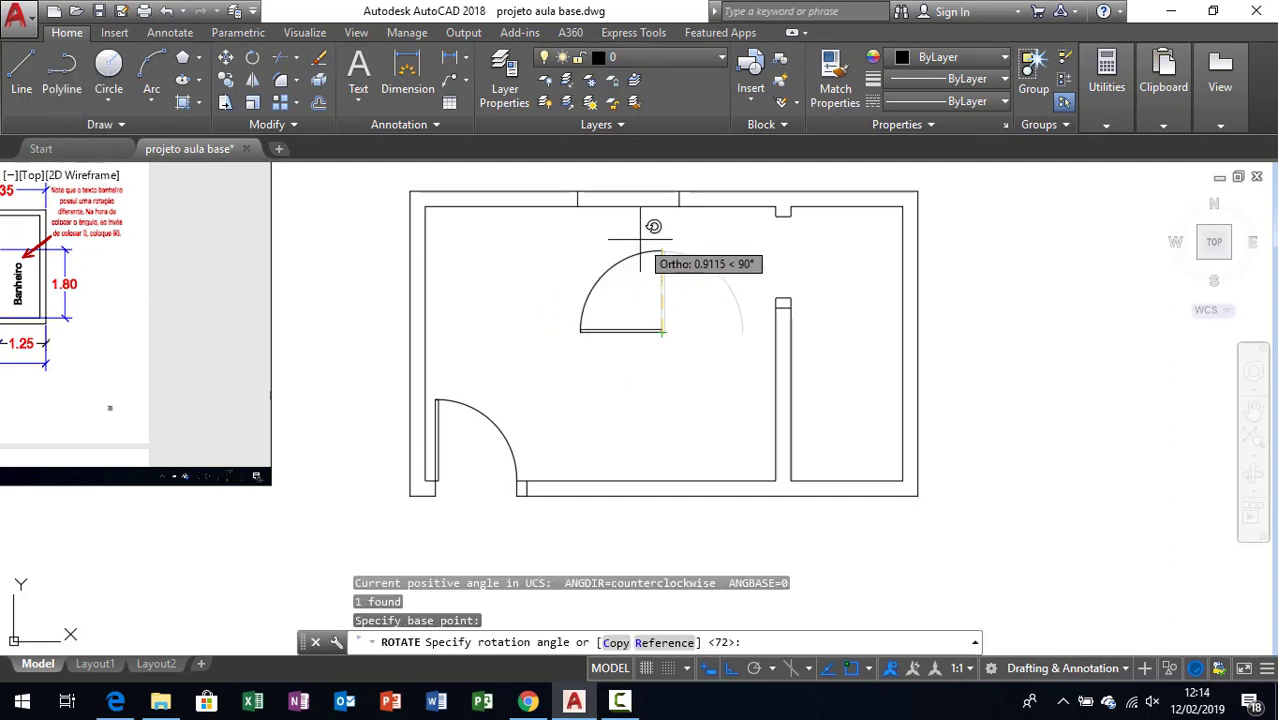
pyautogui.press('Escape')
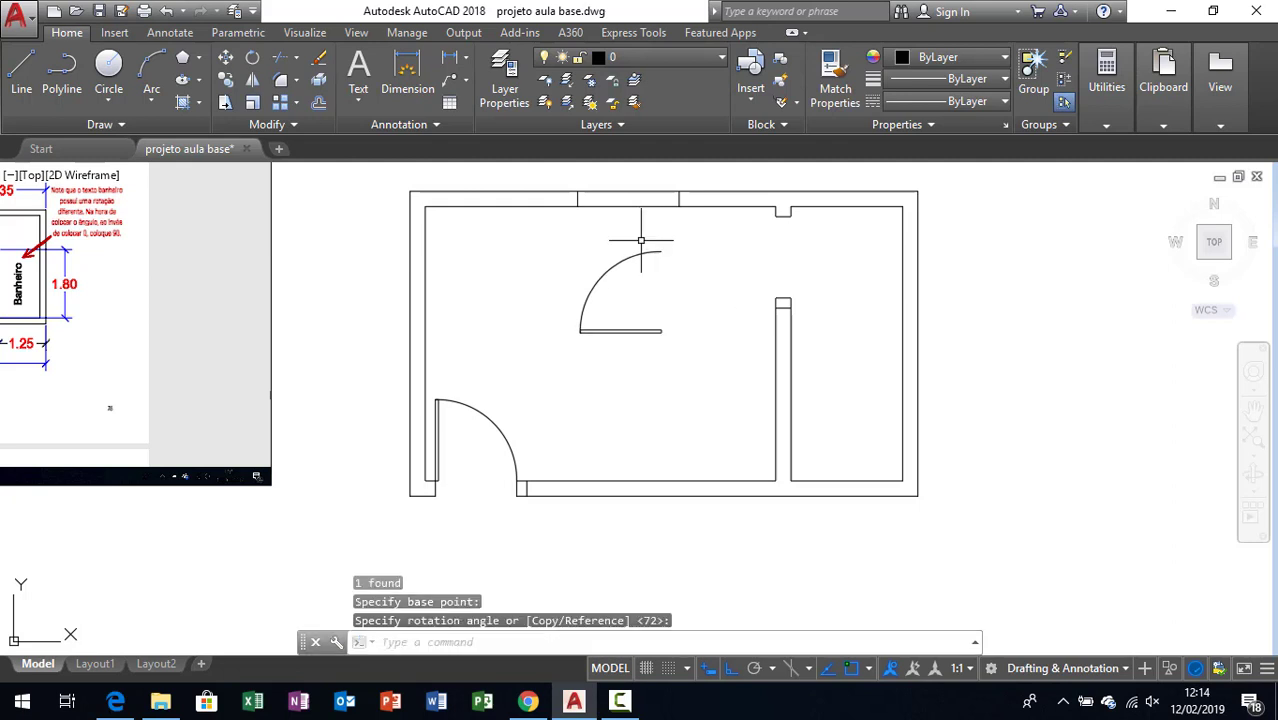
pyautogui.click(646, 251)
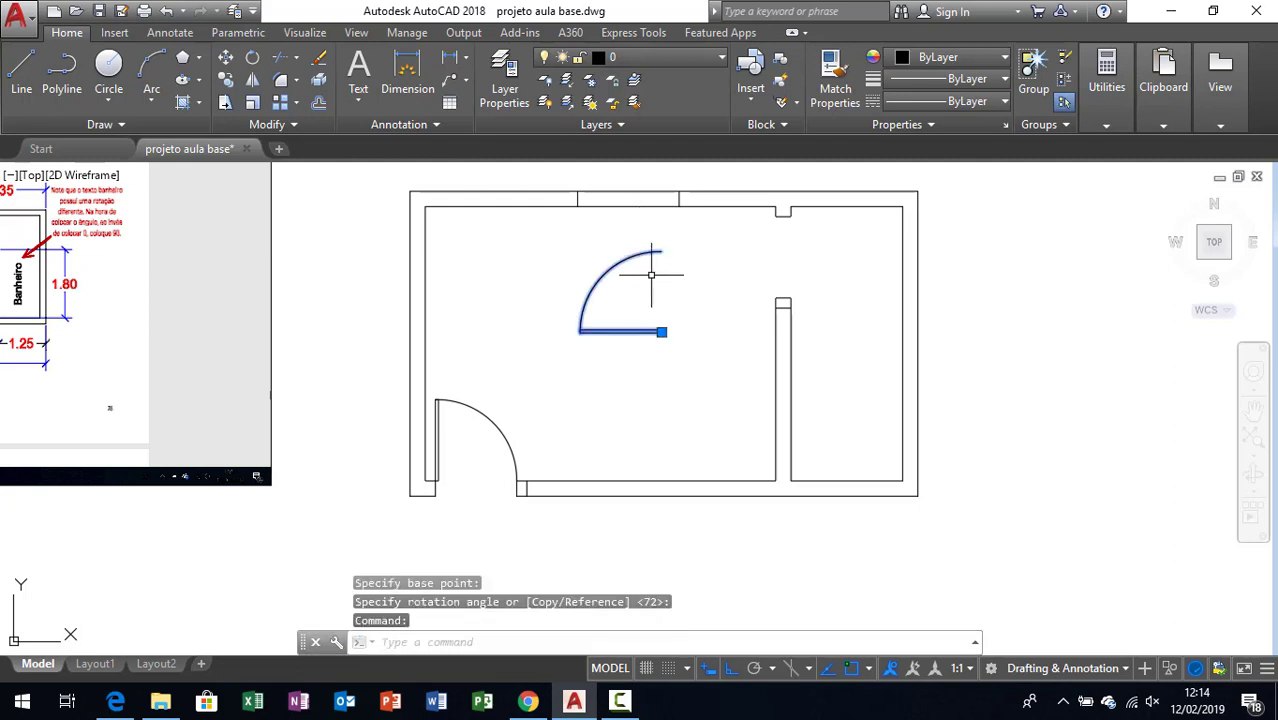
# Move the second door by its leaf end onto the partition's top end in the bathroom doorway.
pyautogui.write('m')
pyautogui.press('Return')
pyautogui.scroll(2, 673, 302)
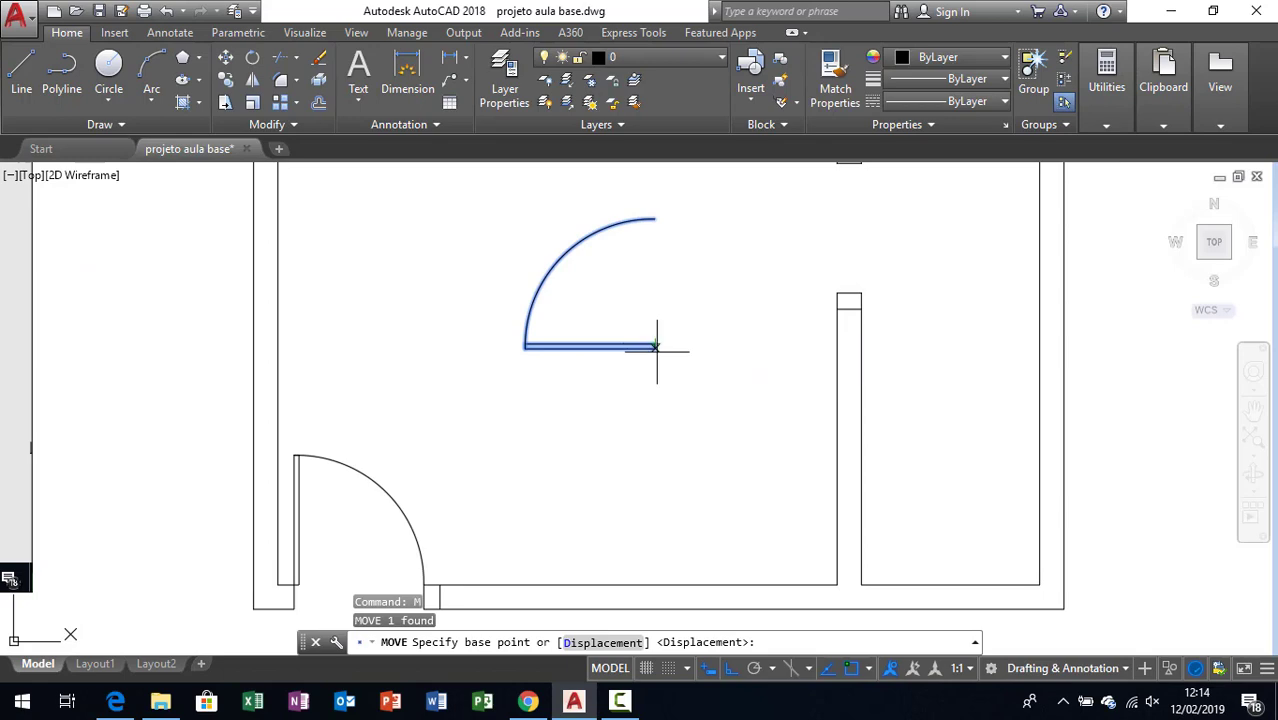
pyautogui.click(655, 348)
pyautogui.click(828, 292)
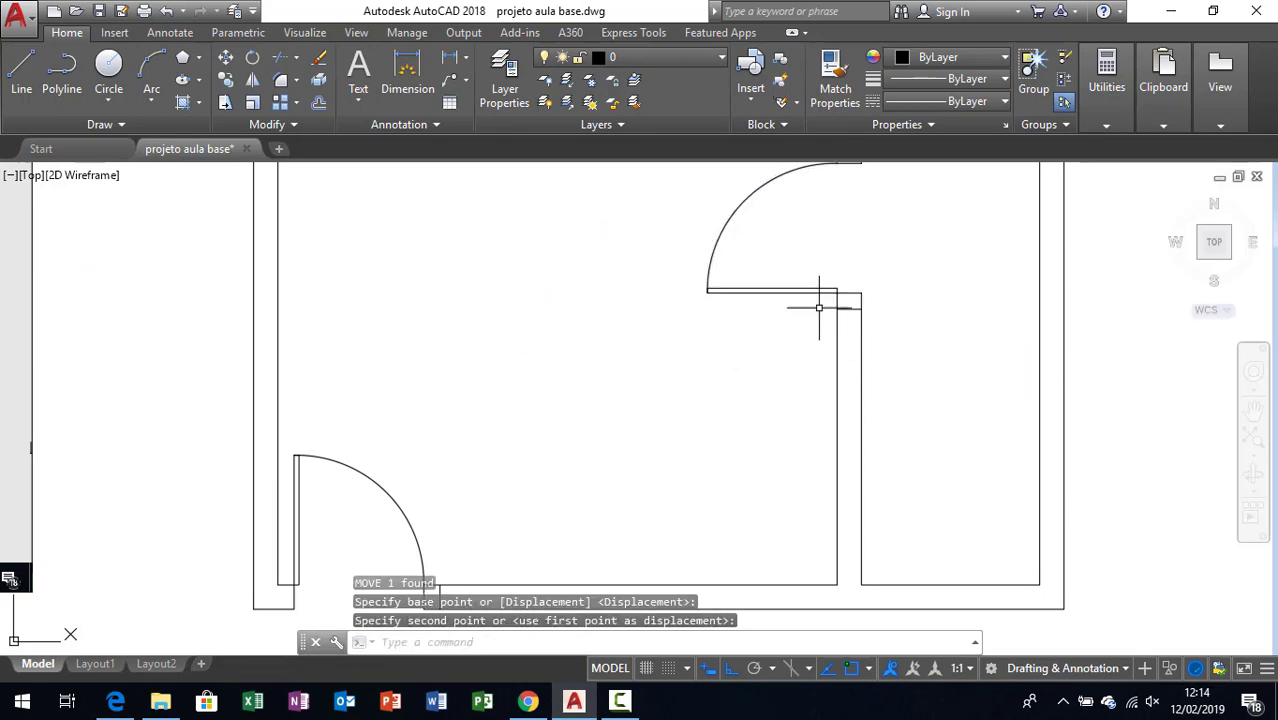
pyautogui.scroll(-2, 840, 315)
pyautogui.scroll(-2, 757, 391)
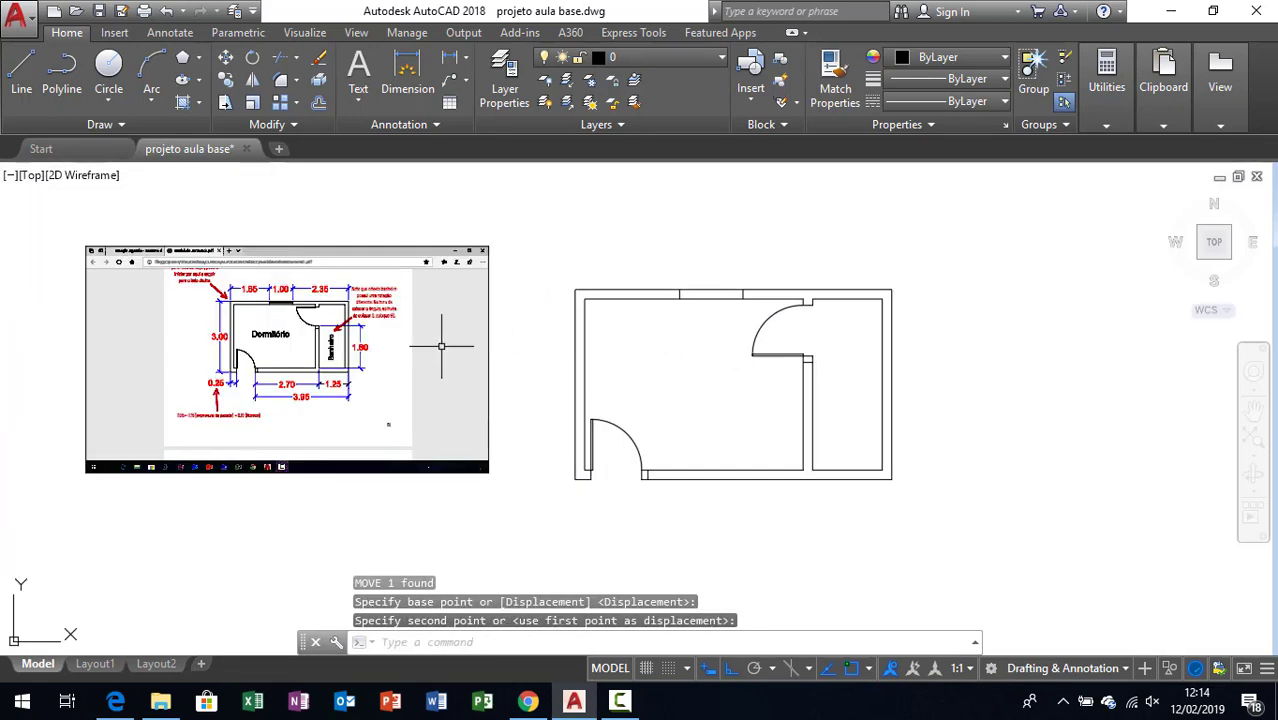
pyautogui.scroll(2, 929, 426)
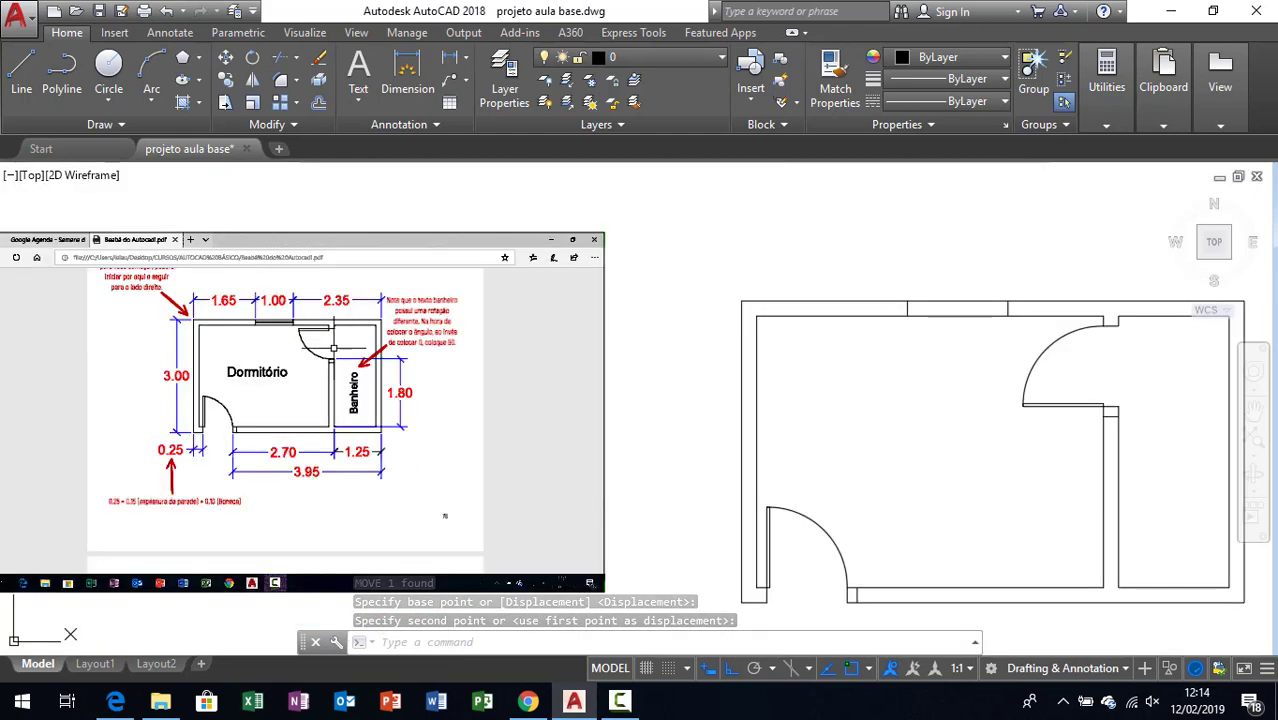
pyautogui.moveTo(929, 426); pyautogui.dragTo(826, 397, button='middle')
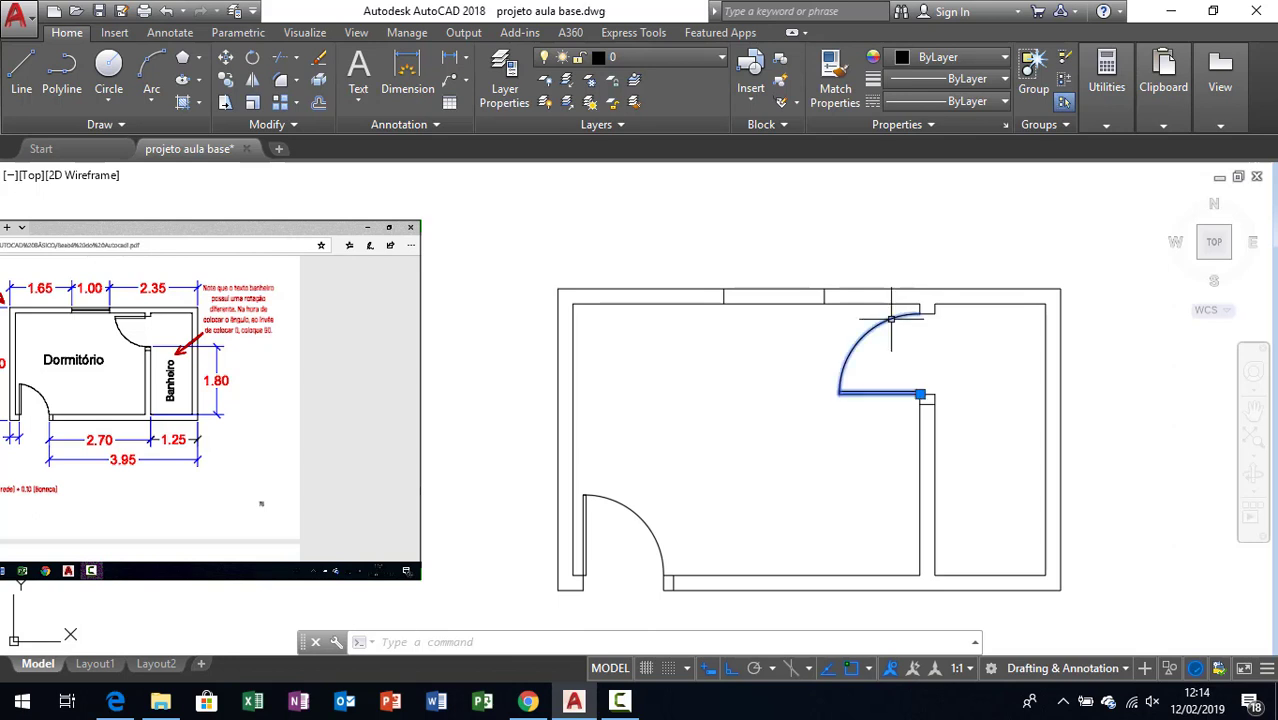
pyautogui.write('mi')
# Mirror the bathroom door about a horizontal line and erase the original.
pyautogui.press('Return')
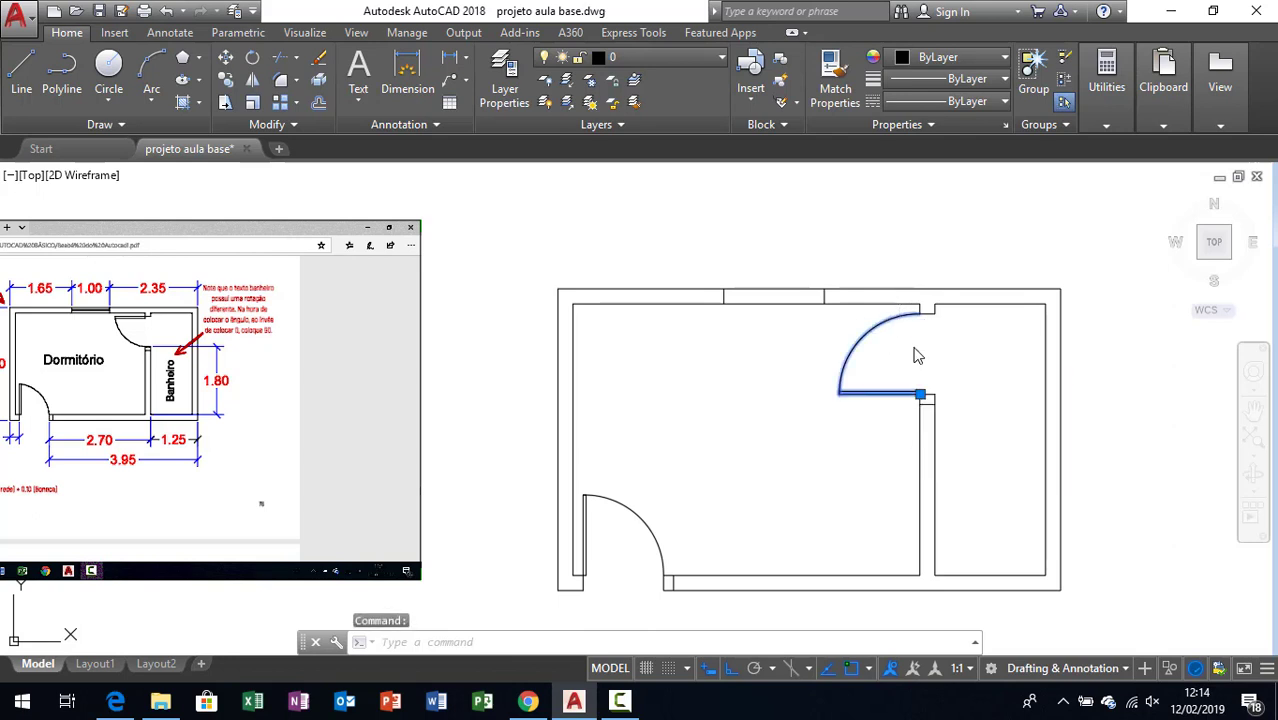
pyautogui.click(919, 313)
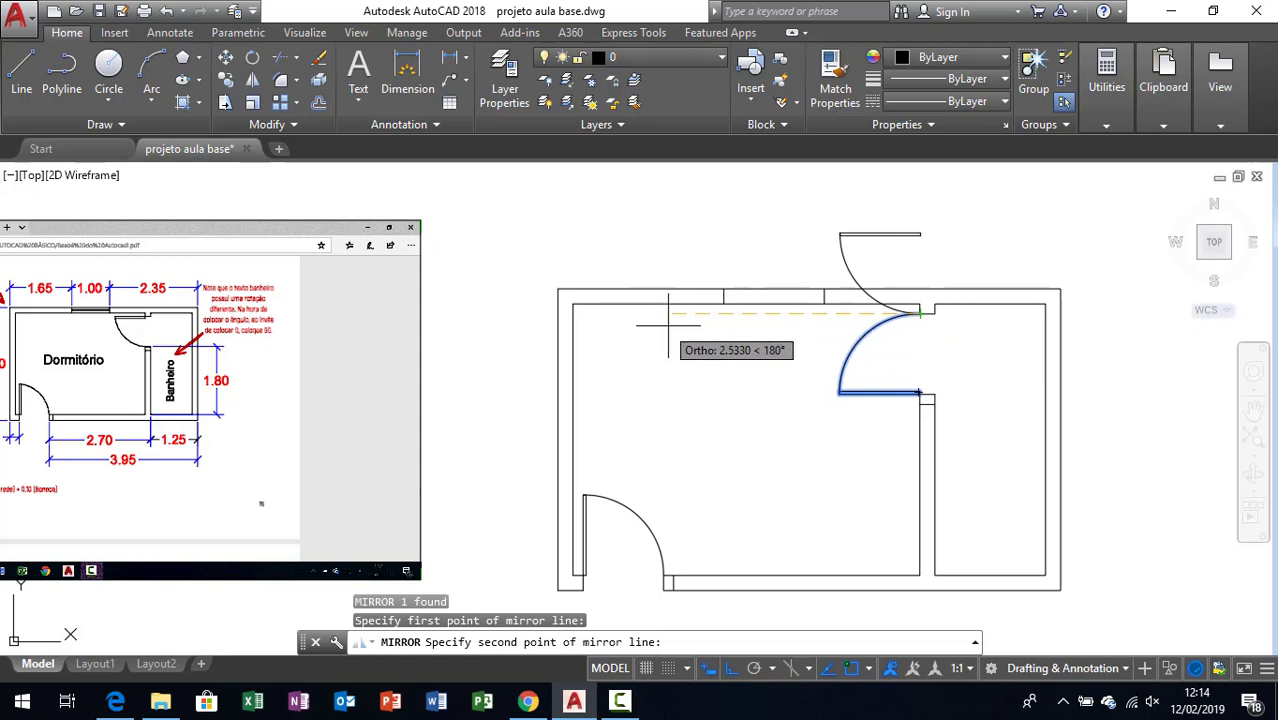
pyautogui.click(698, 318)
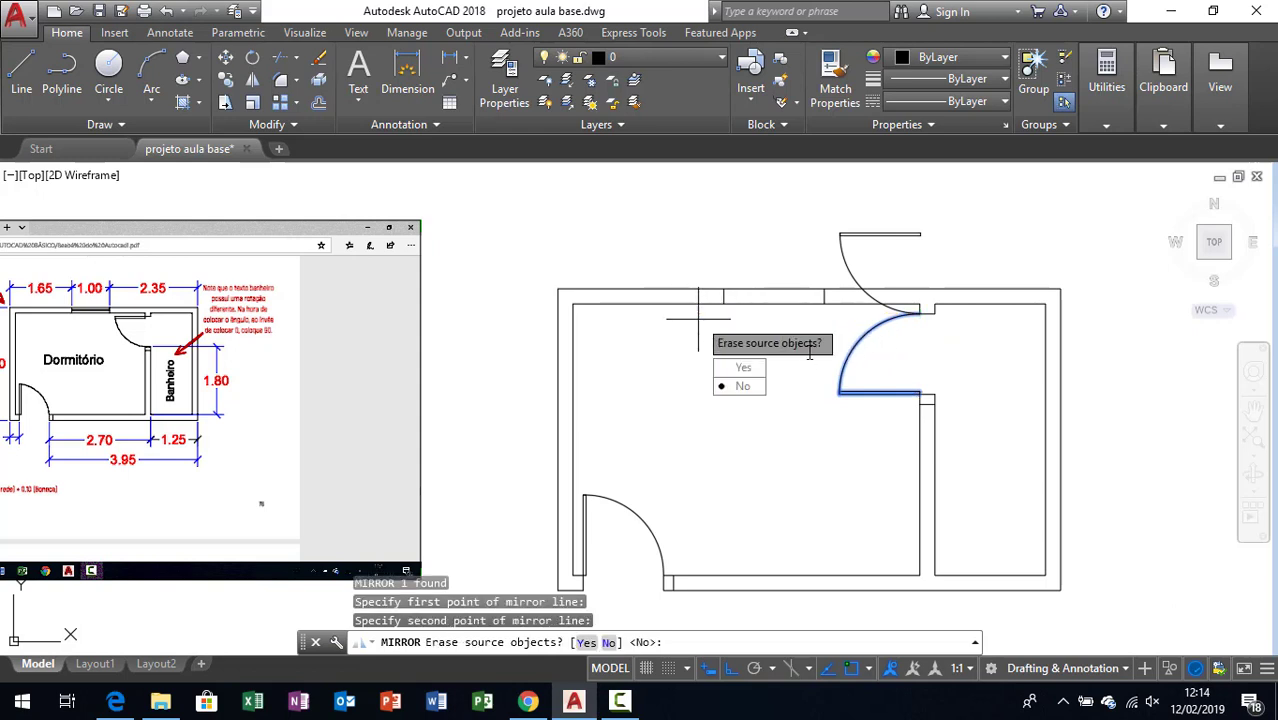
pyautogui.click(755, 370)
# Move the mirrored door down into the doorway below the top wall.
pyautogui.click(857, 235)
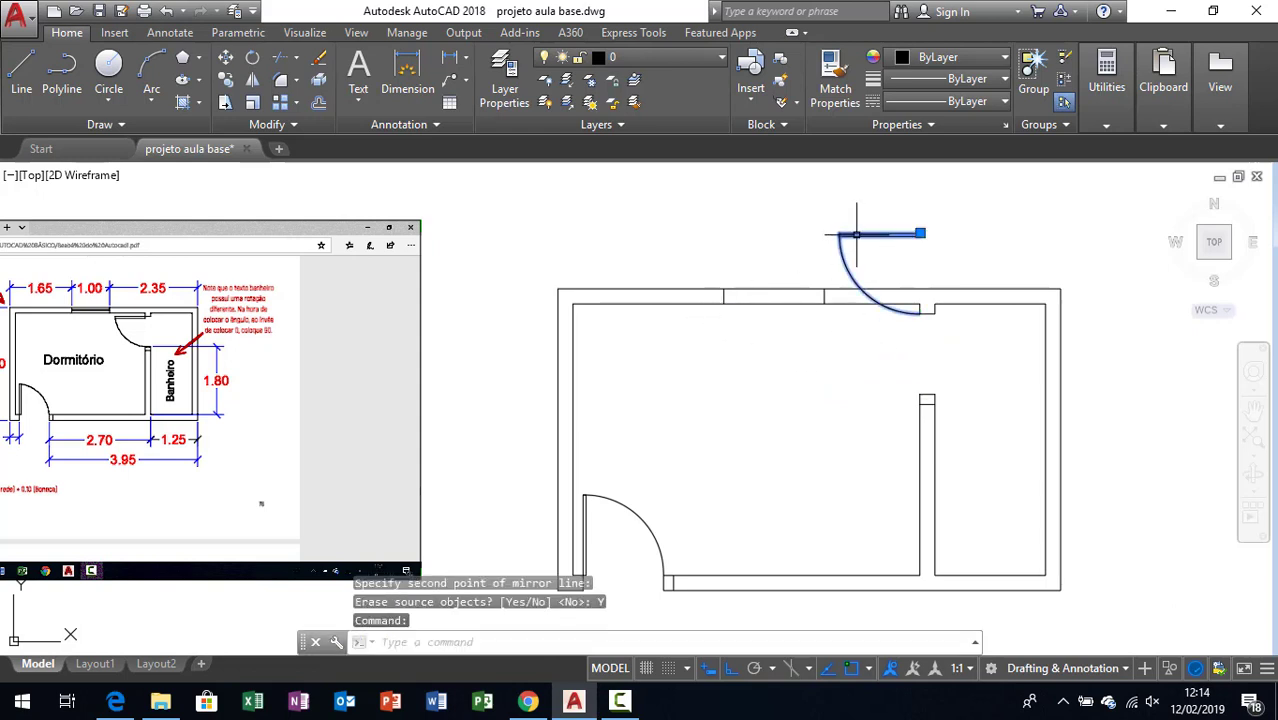
pyautogui.write('m')
pyautogui.press('Return')
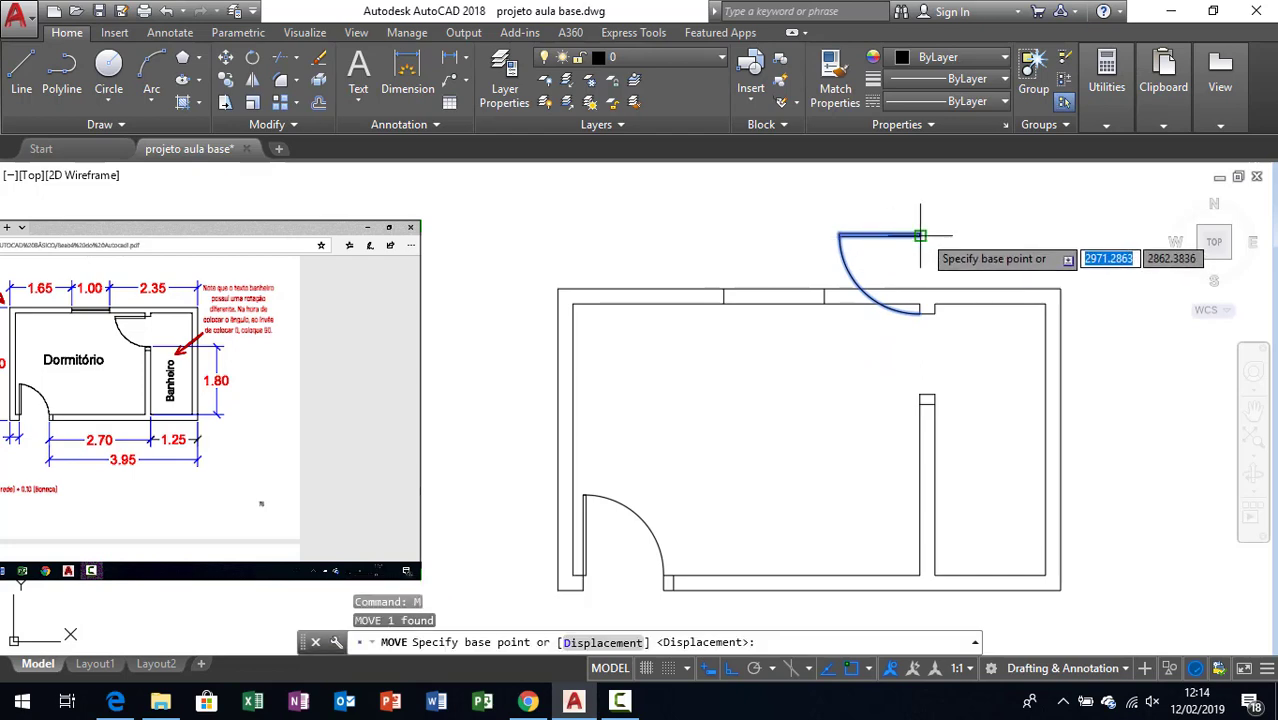
pyautogui.click(920, 233)
pyautogui.click(920, 313)
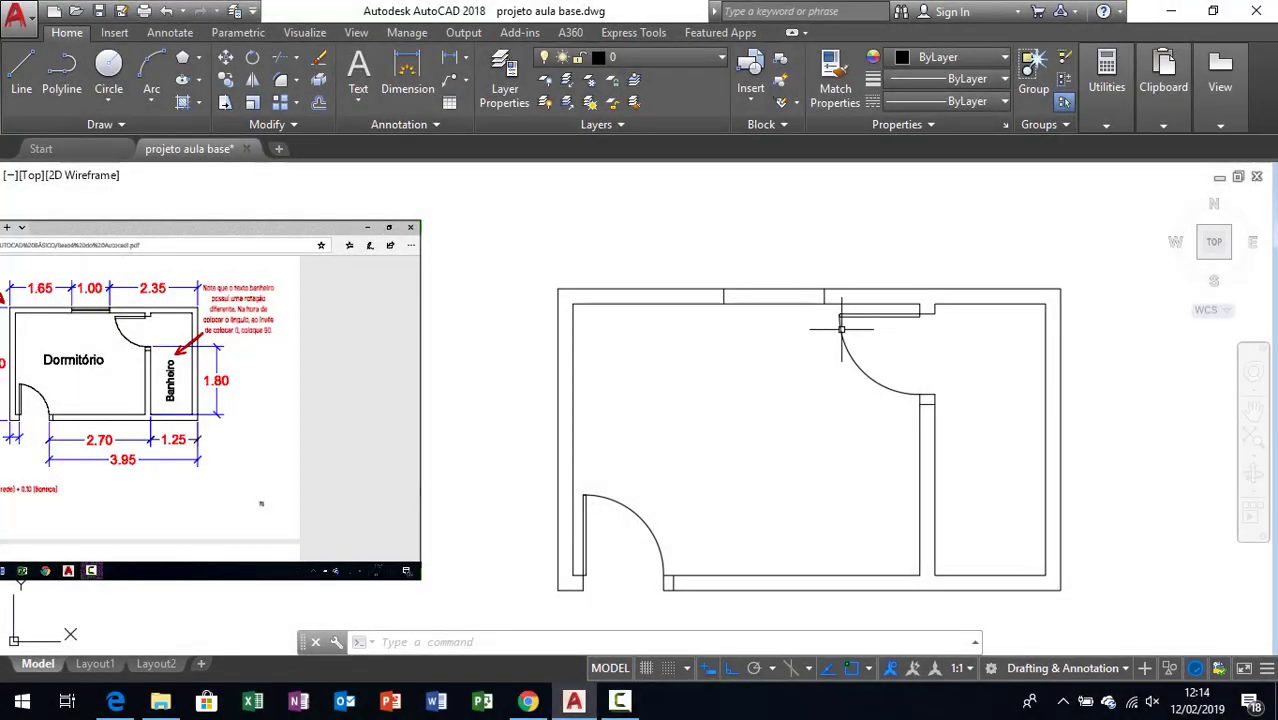
pyautogui.scroll(2, 780, 292)
pyautogui.scroll(-4, 780, 292)
pyautogui.scroll(4, 846, 356)
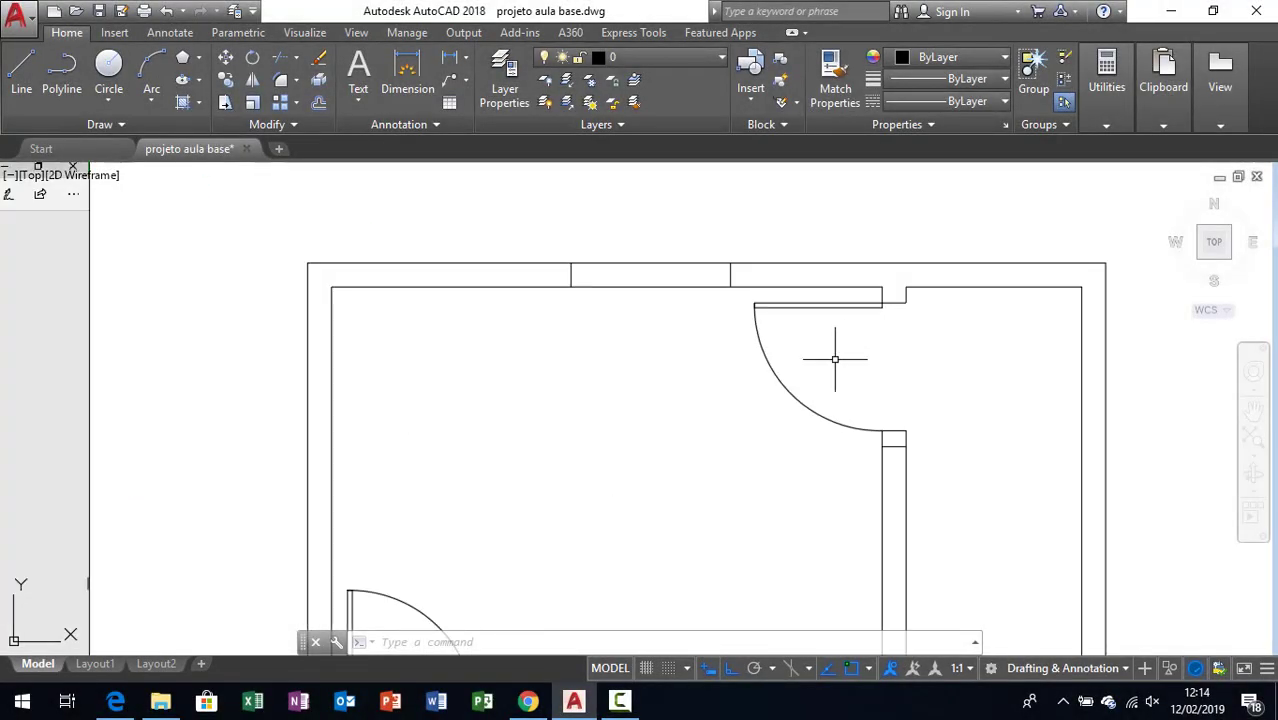
pyautogui.scroll(-4, 765, 352)
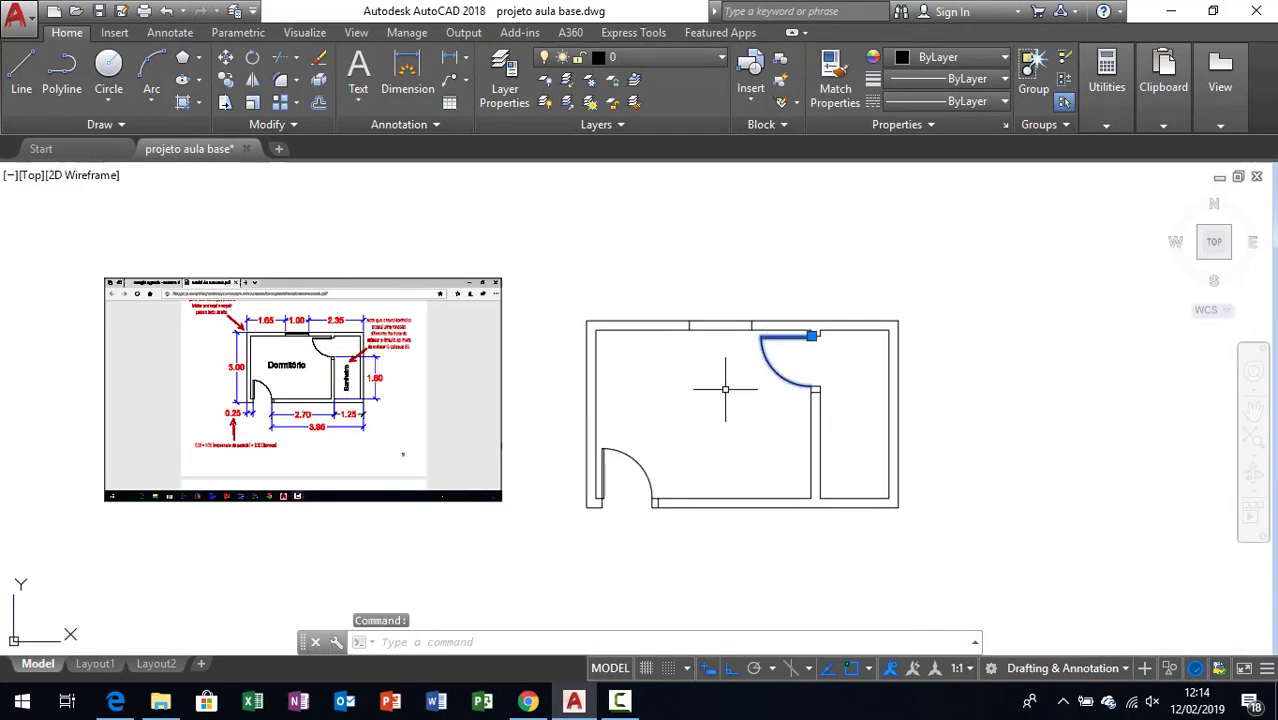
pyautogui.hotkey('ctrl', 'c')
pyautogui.hotkey('ctrl', 'shift', 'v')
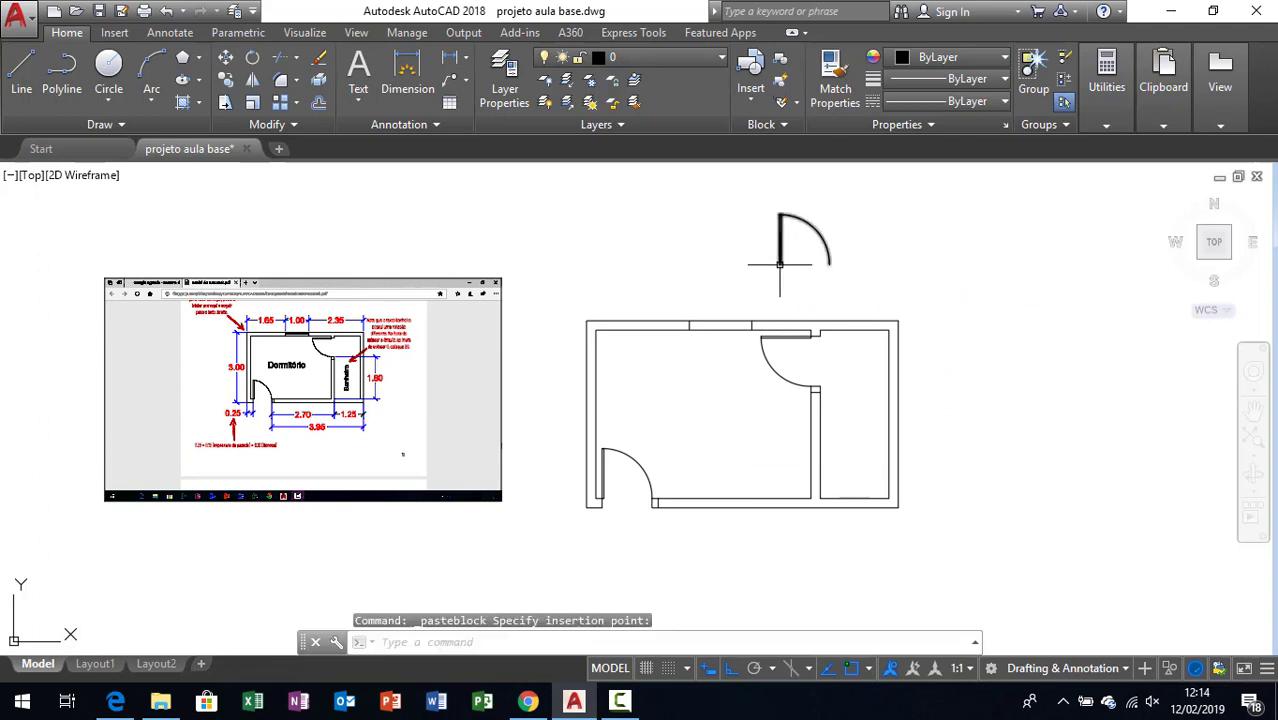
pyautogui.press('Escape')
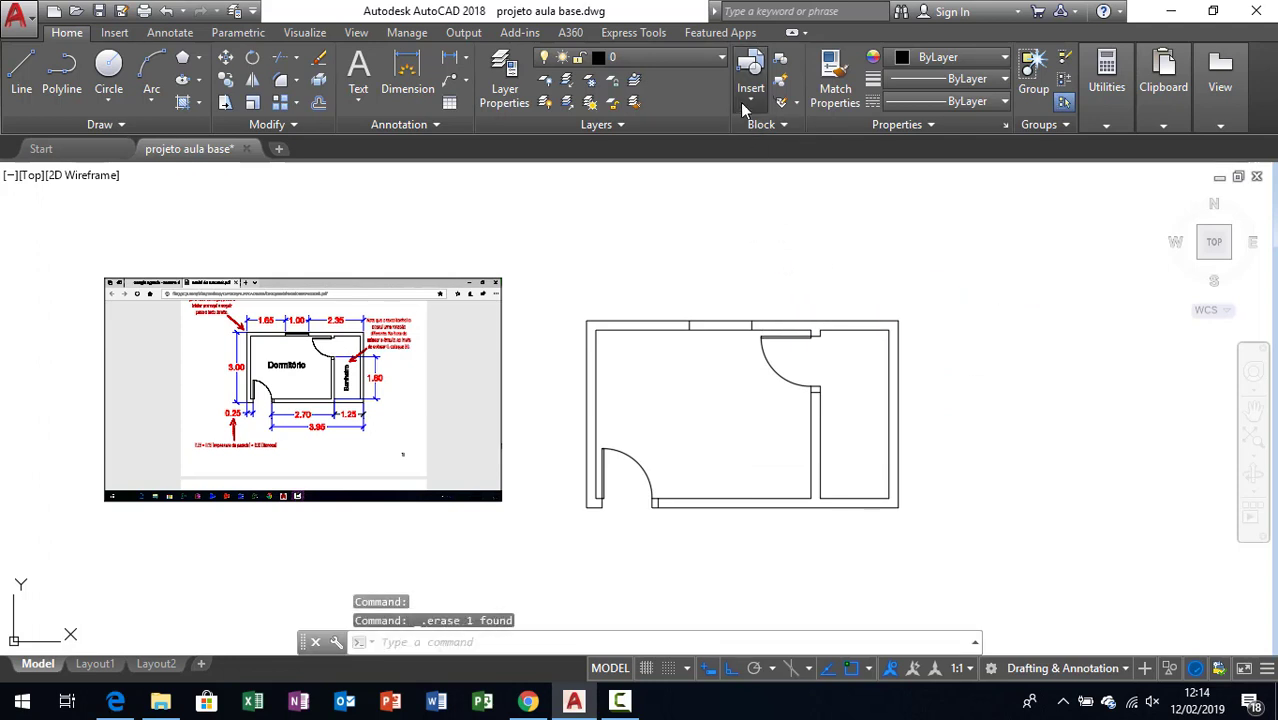
pyautogui.click(742, 104)
pyautogui.scroll(-1, 850, 226)
pyautogui.scroll(-1, 849, 236)
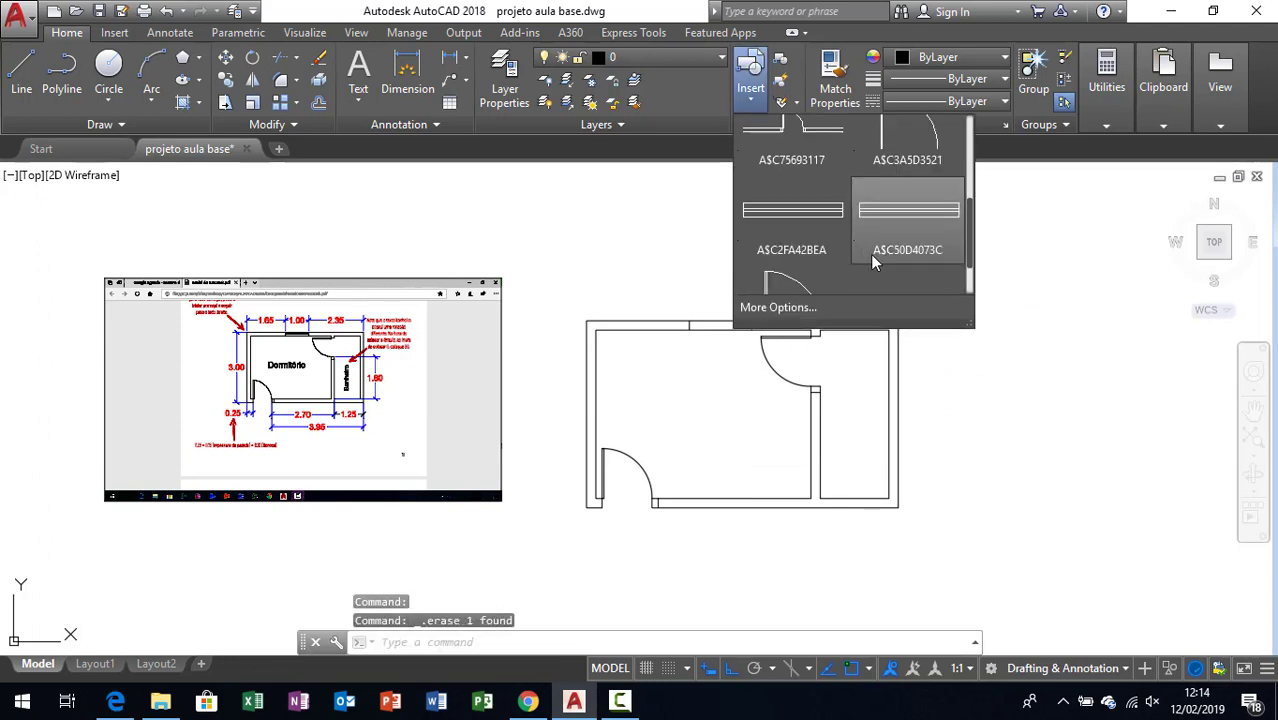
pyautogui.scroll(-1, 870, 254)
pyautogui.scroll(1, 817, 268)
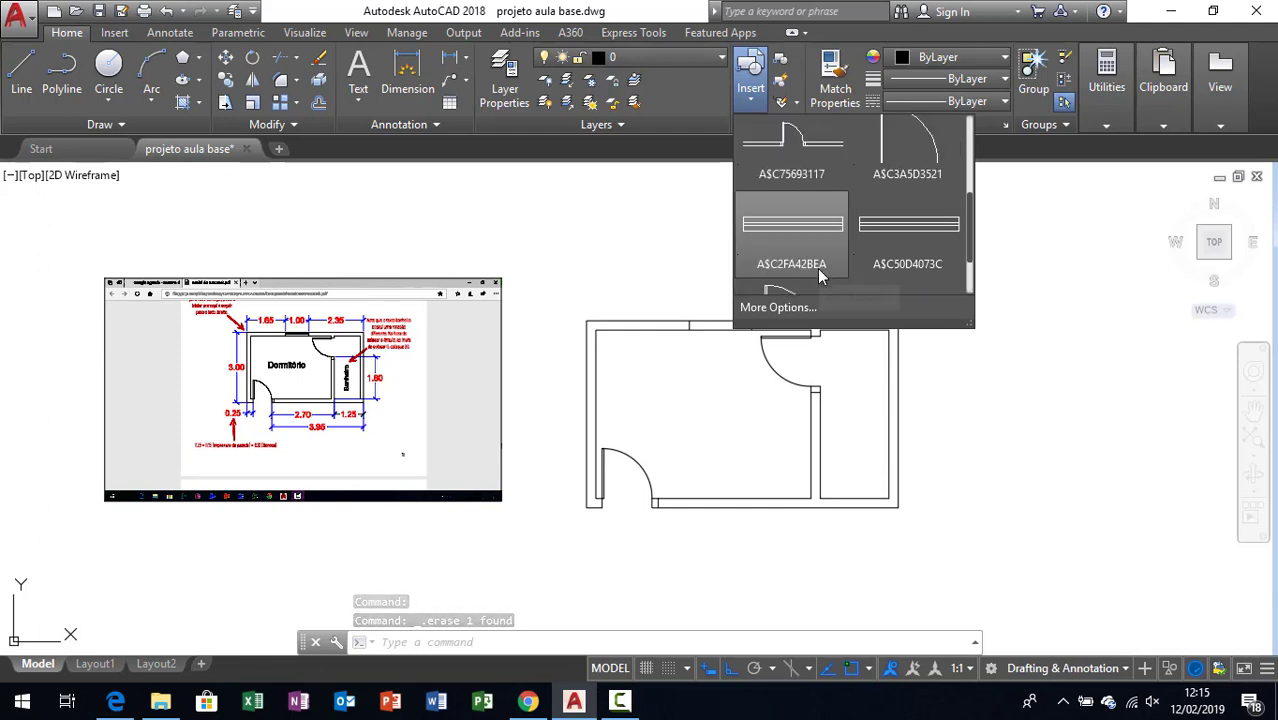
pyautogui.scroll(1, 791, 215)
pyautogui.scroll(-1, 933, 250)
pyautogui.scroll(-1, 924, 260)
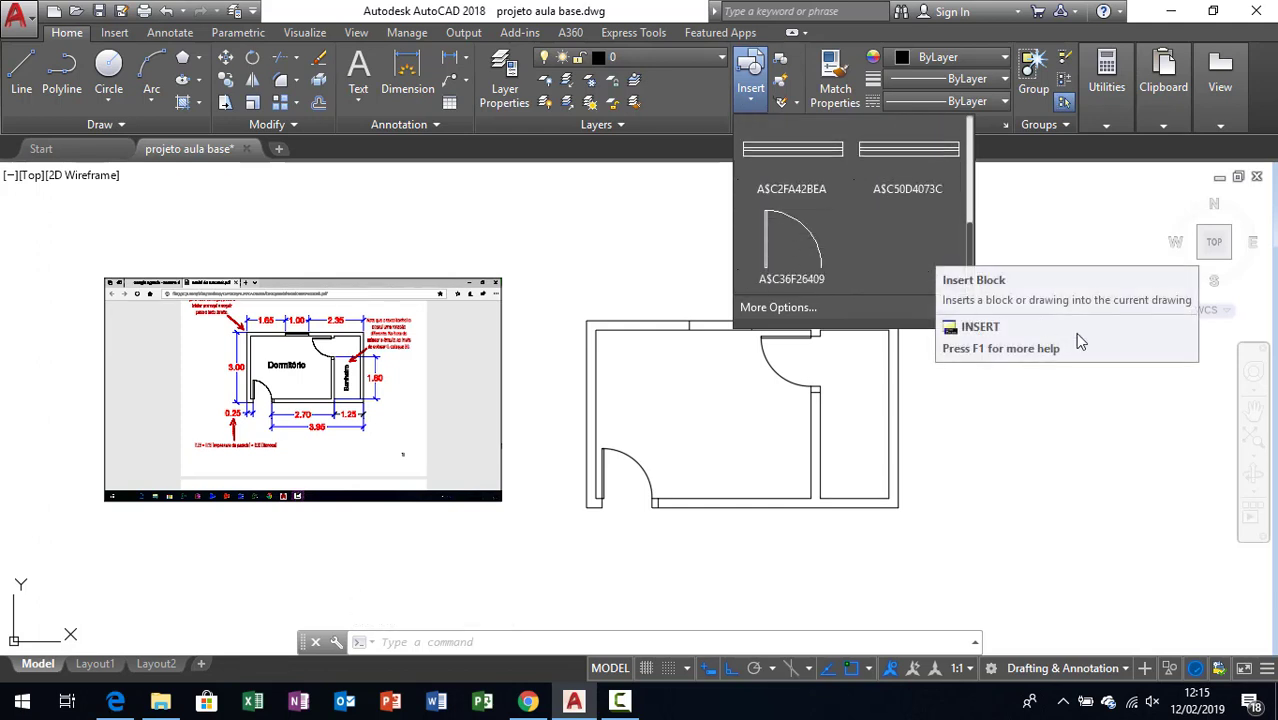
pyautogui.press('Escape')
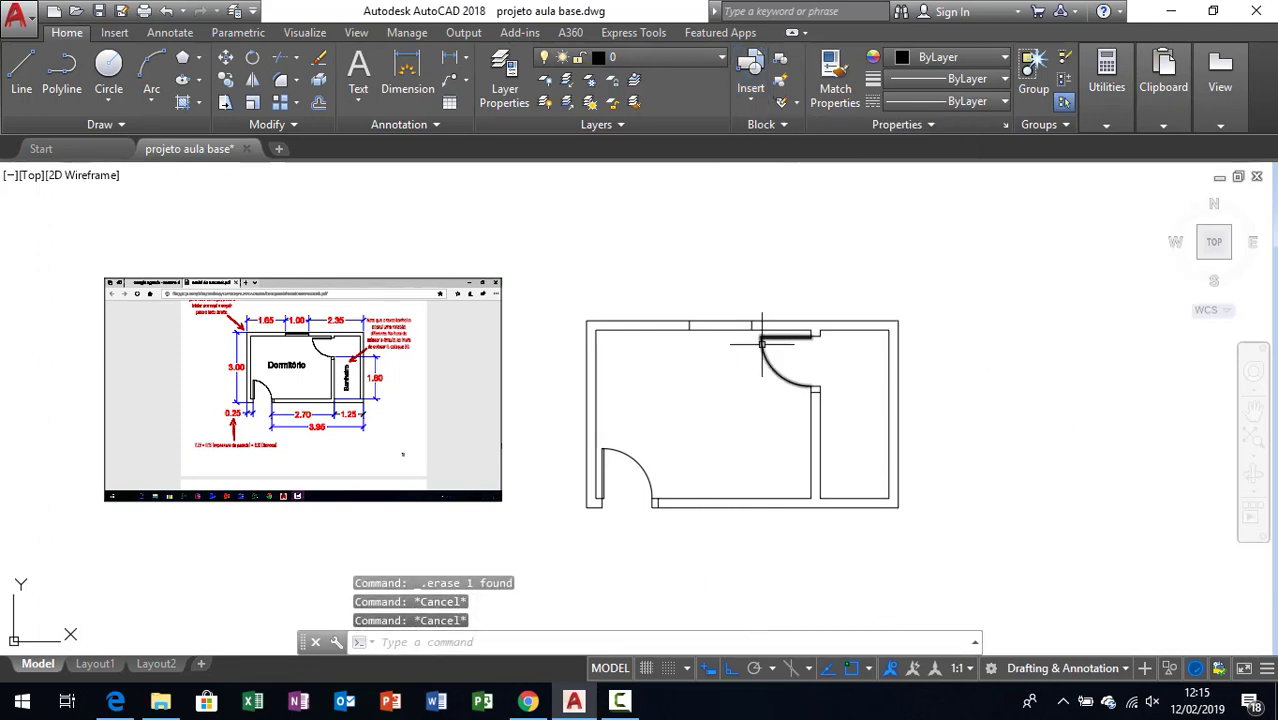
pyautogui.scroll(4, 735, 328)
pyautogui.scroll(-4, 760, 329)
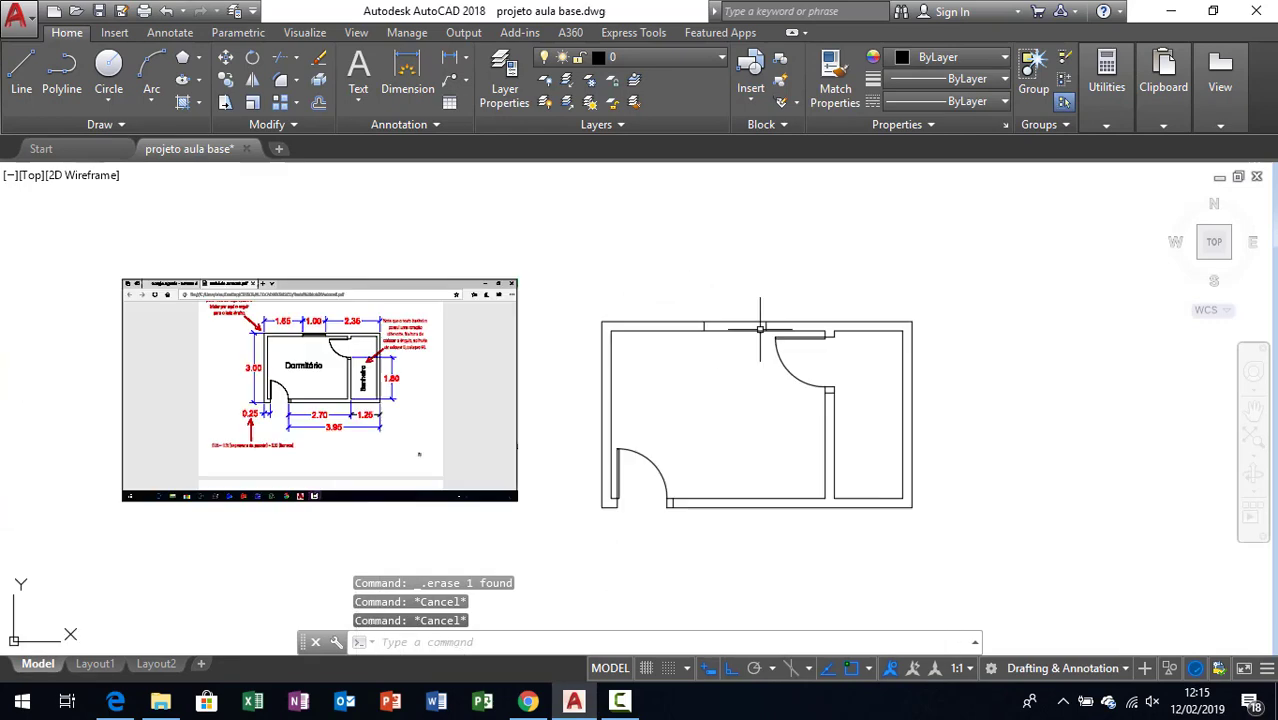
pyautogui.scroll(4, 289, 338)
pyautogui.scroll(-4, 480, 375)
pyautogui.scroll(2, 860, 360)
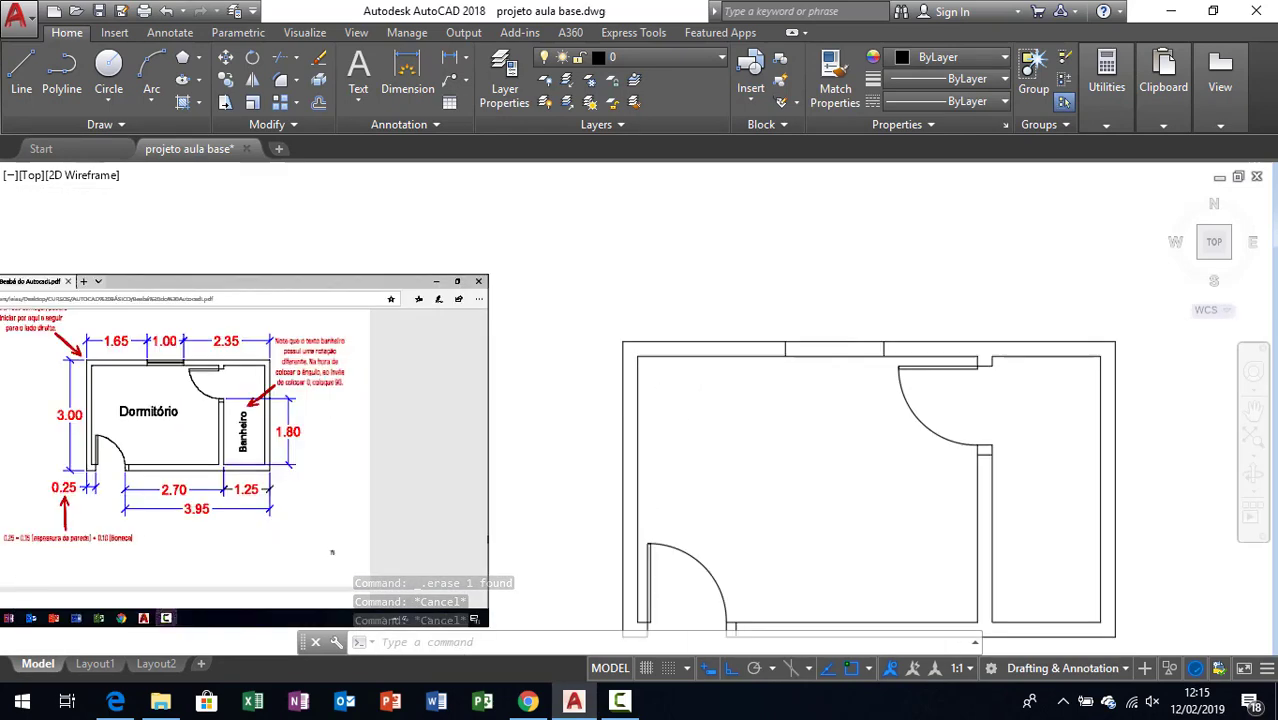
pyautogui.scroll(2, 883, 360)
# Draw a line along the top wall for the window.
pyautogui.press('l')
pyautogui.press('Return')
pyautogui.click(733, 341)
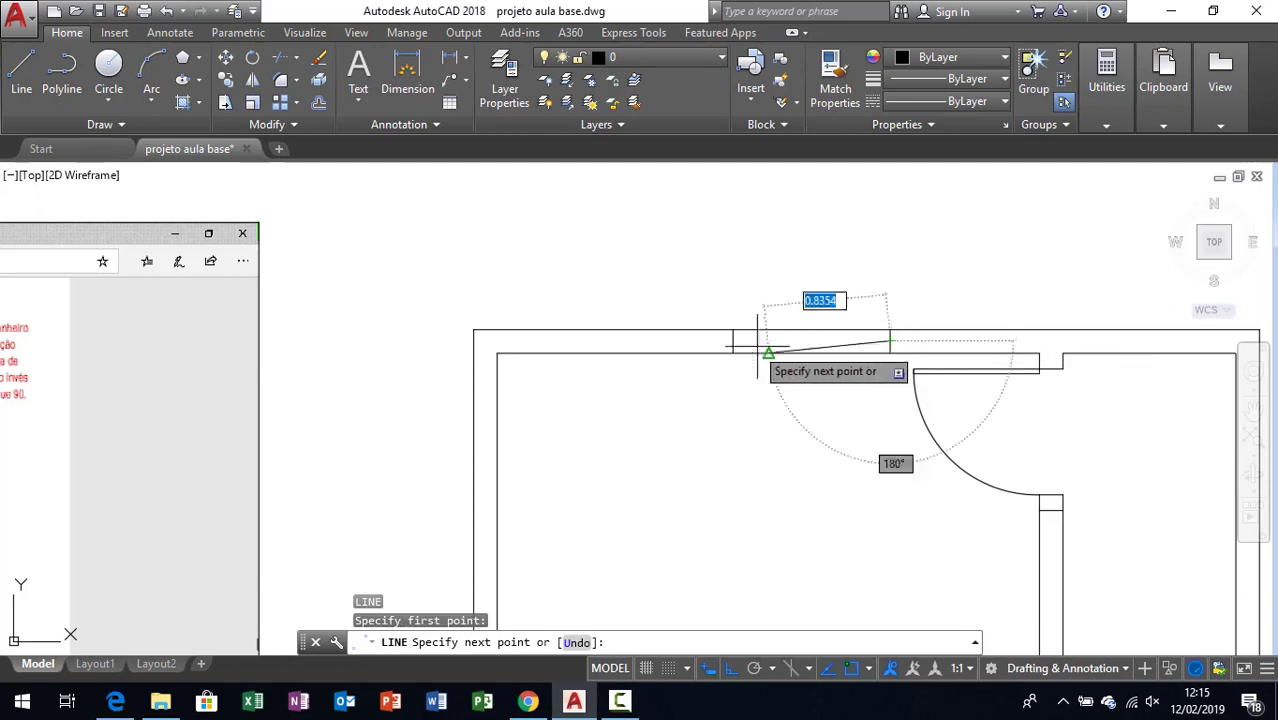
pyautogui.click(733, 341)
pyautogui.press('Escape')
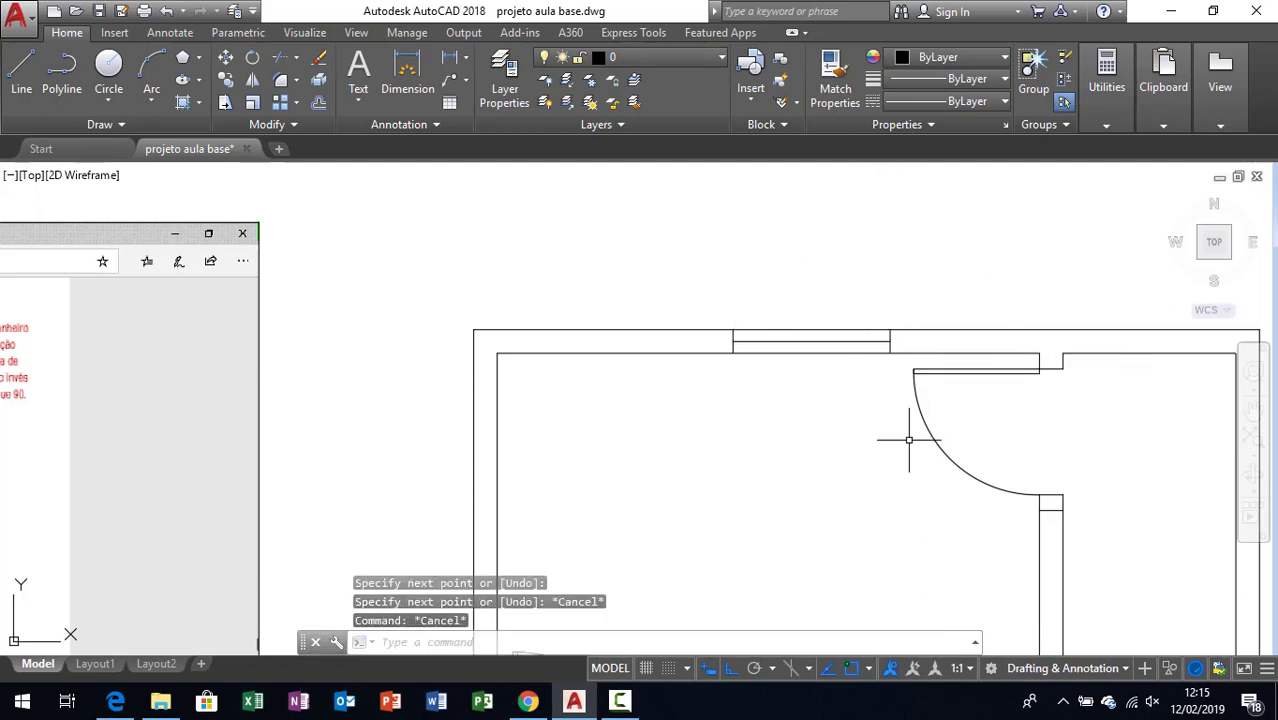
pyautogui.rightClick(852, 675)
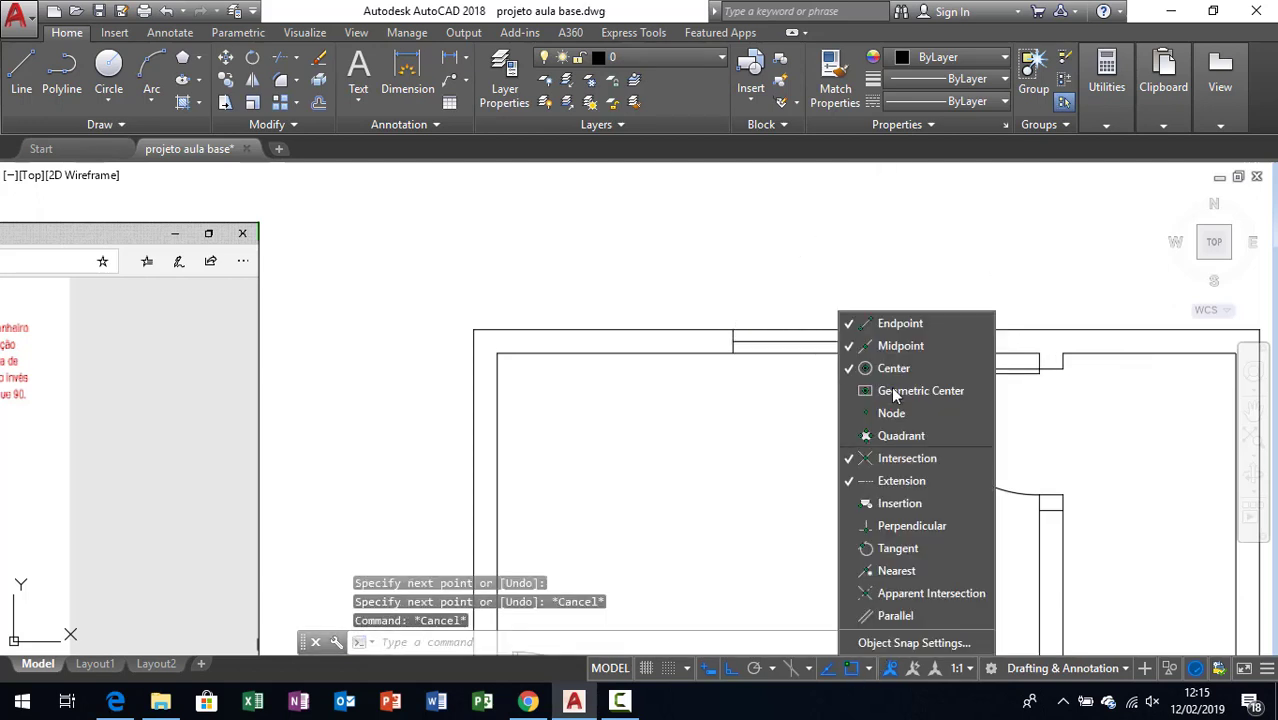
pyautogui.press('Escape')
pyautogui.press('Escape')
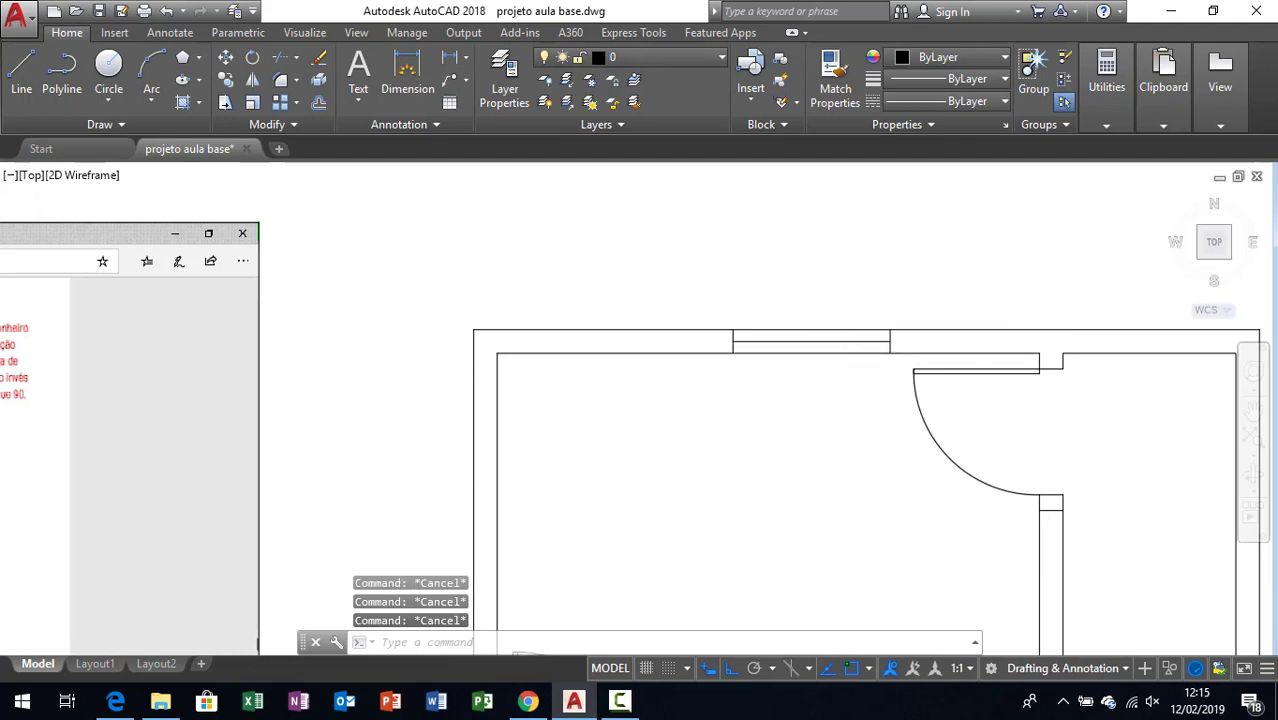
pyautogui.scroll(4, 843, 352)
# Offset the window line twice by 0.015 and delete the extra line.
pyautogui.write('o')
pyautogui.press('Return')
pyautogui.write('.015')
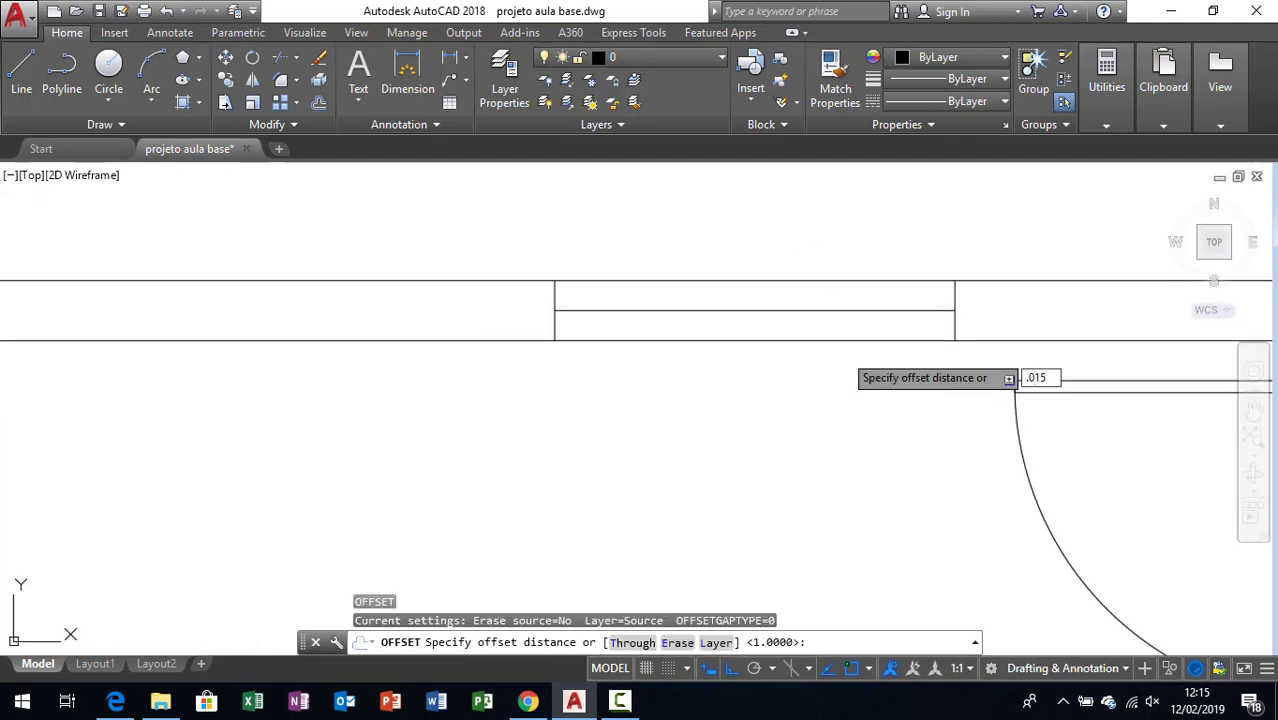
pyautogui.press('Return')
pyautogui.click(886, 308)
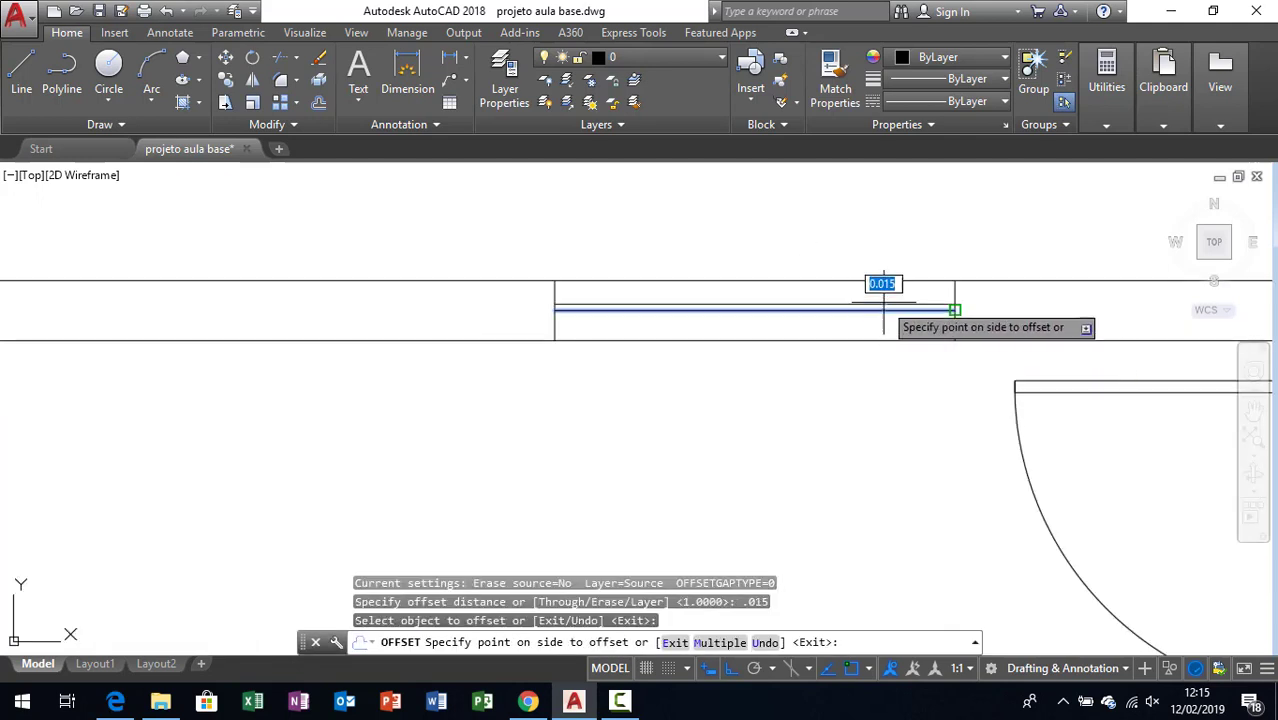
pyautogui.click(881, 325)
pyautogui.click(879, 310)
pyautogui.click(893, 399)
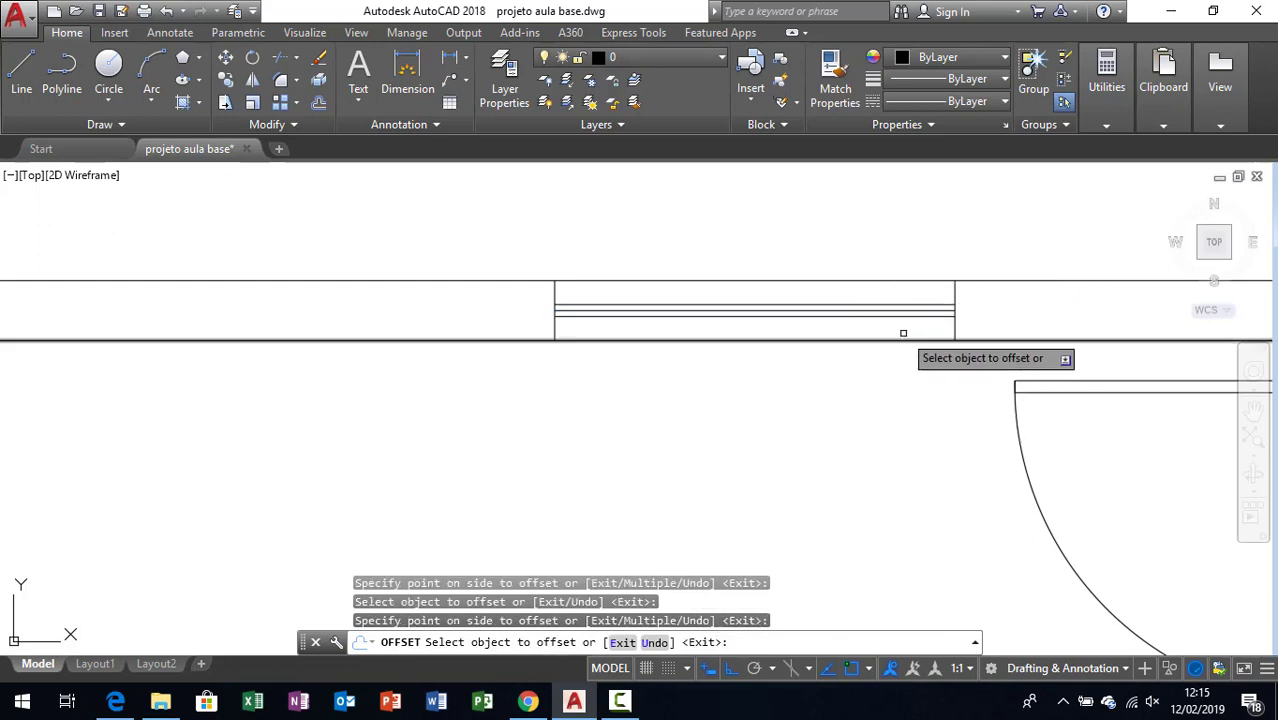
pyautogui.press('Escape')
pyautogui.click(906, 310)
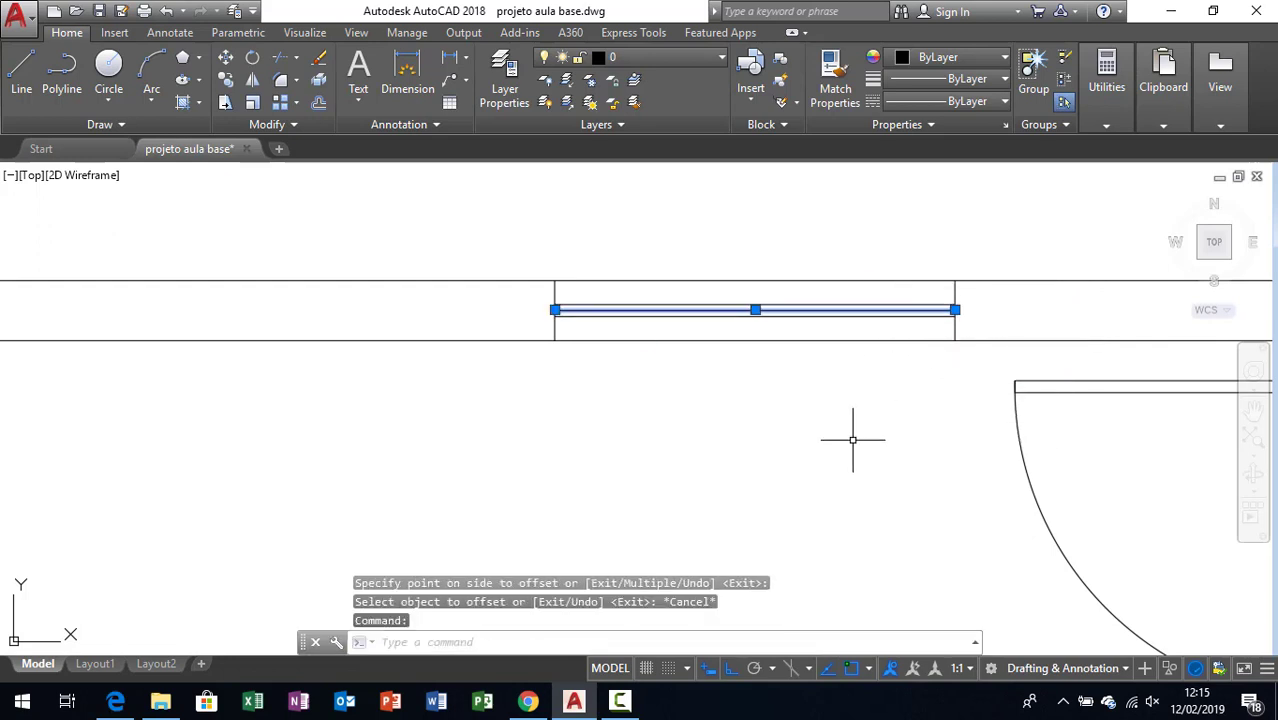
pyautogui.press('Delete')
pyautogui.scroll(-5, 843, 436)
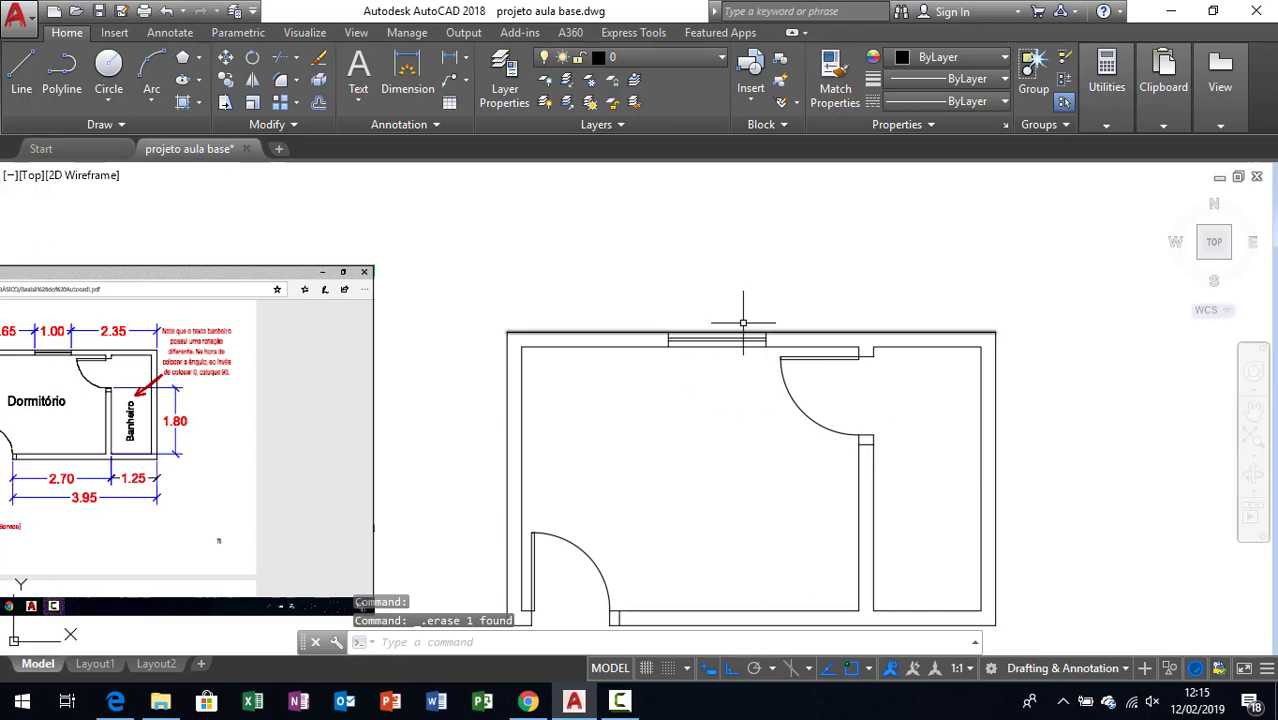
pyautogui.scroll(-3, 813, 454)
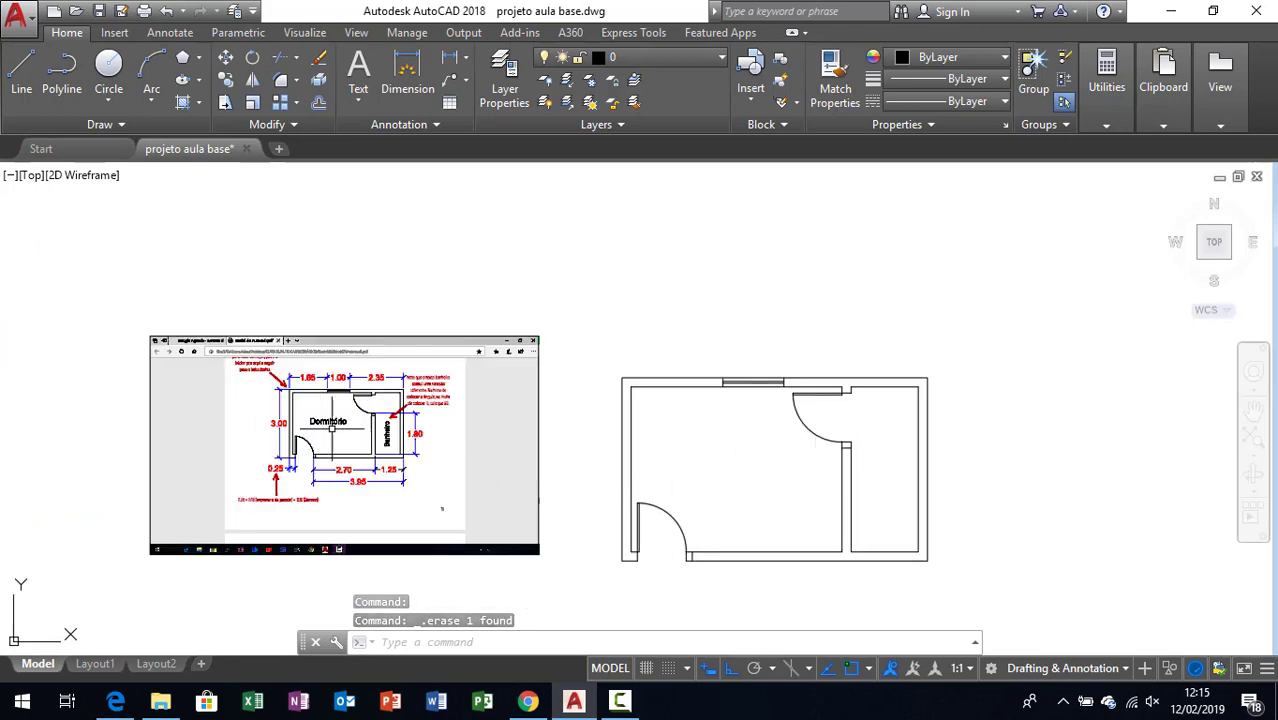
pyautogui.scroll(2, 387, 435)
# Place a horizontal DORMITÓRIO label of height 0.17 in the bedroom.
pyautogui.moveTo(1005, 494); pyautogui.dragTo(902, 442, button='middle')
pyautogui.write('D')
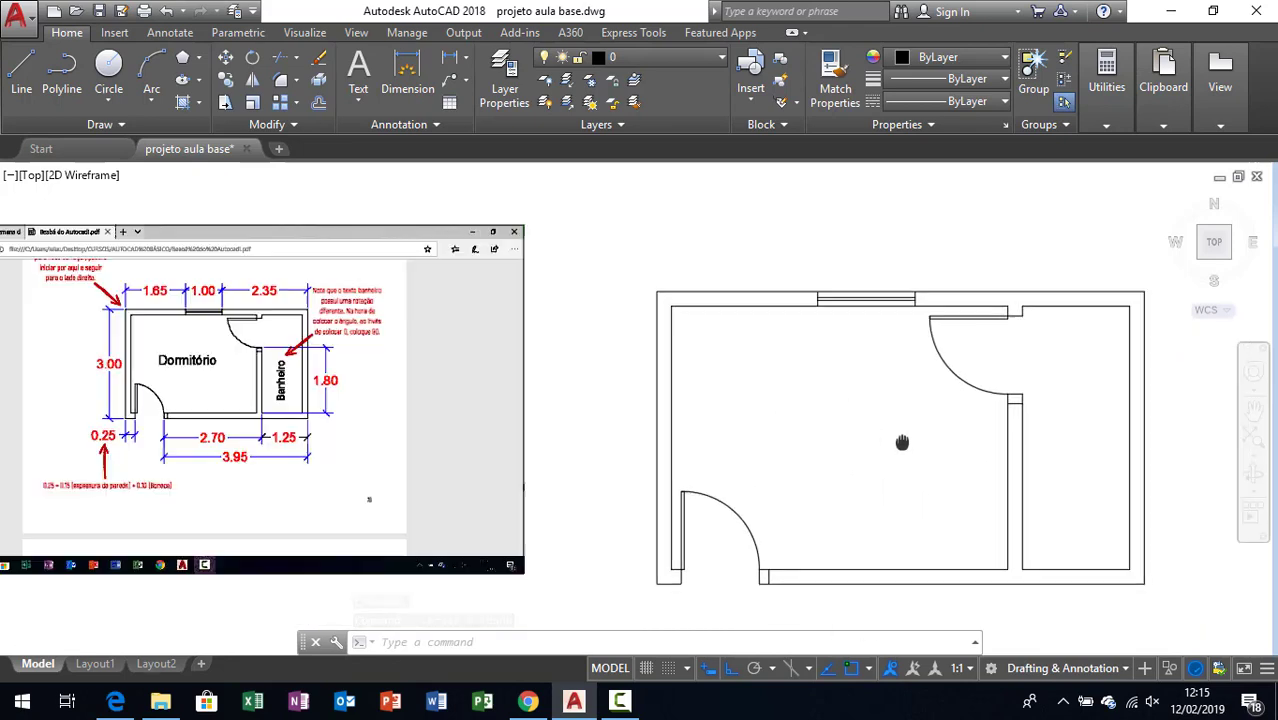
pyautogui.write('t')
pyautogui.press('Return')
pyautogui.click(770, 419)
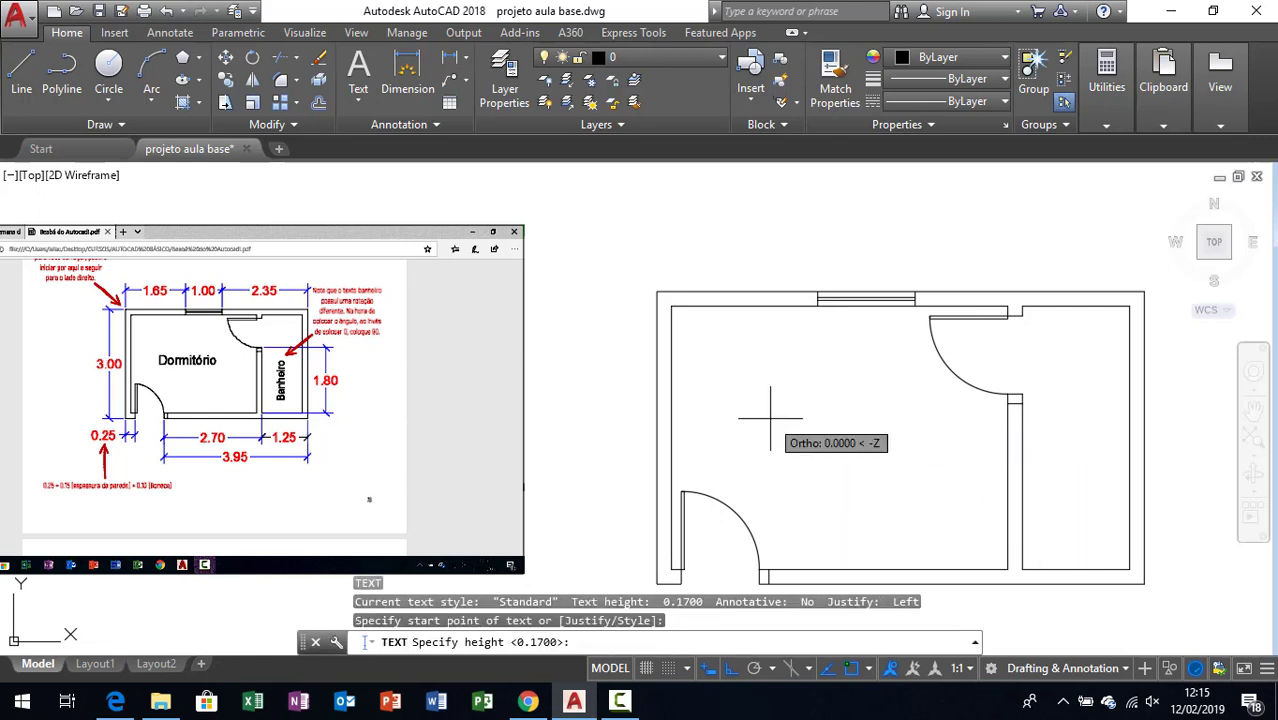
pyautogui.write('.17')
pyautogui.press('Return')
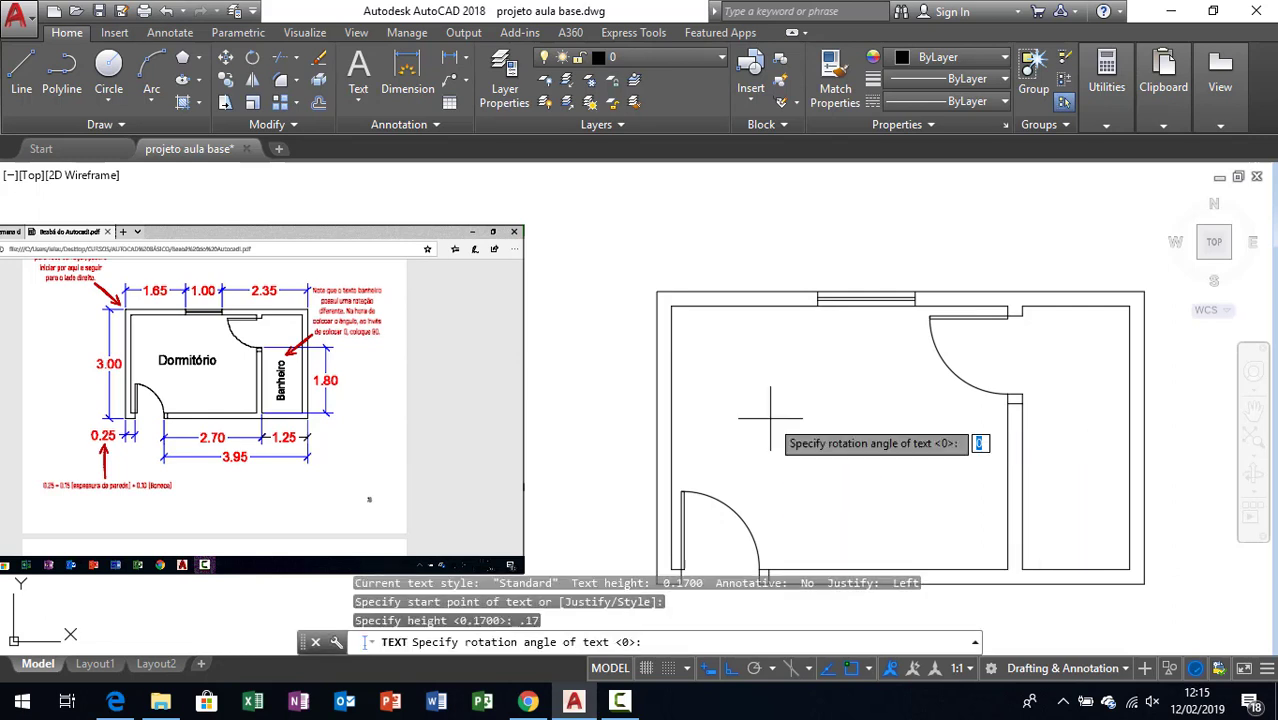
pyautogui.press('Return')
pyautogui.write('DORMITÓRIO')
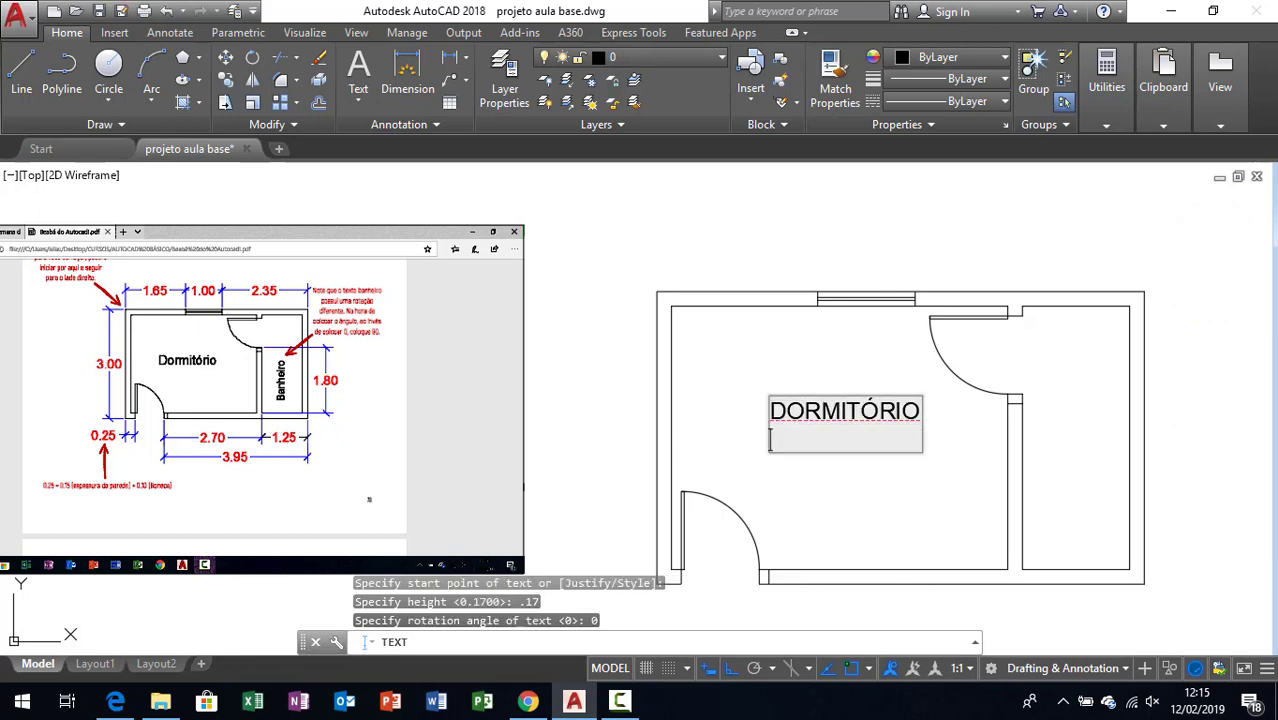
pyautogui.press('Return')
pyautogui.press('Escape')
pyautogui.press('Escape')
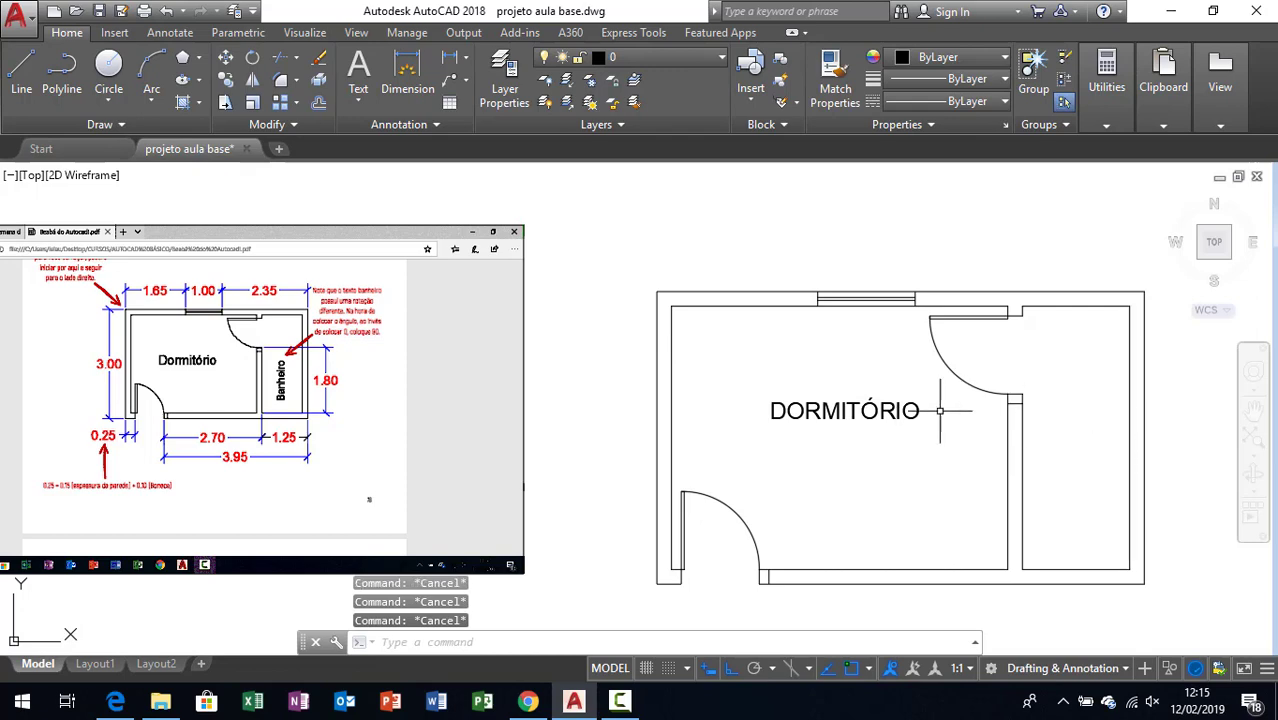
pyautogui.write('M')
# Move the DORMITÓRIO label slightly lower in the bedroom.
pyautogui.press('Return')
pyautogui.click(900, 425)
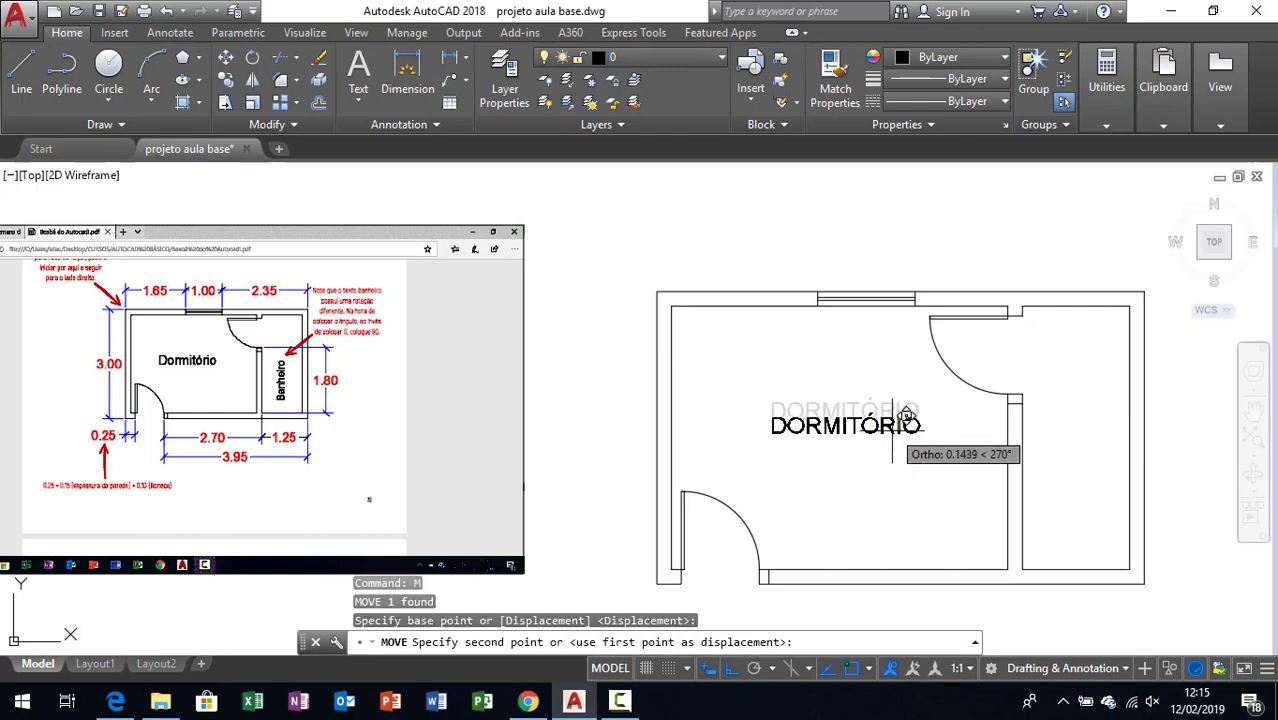
pyautogui.click(900, 450)
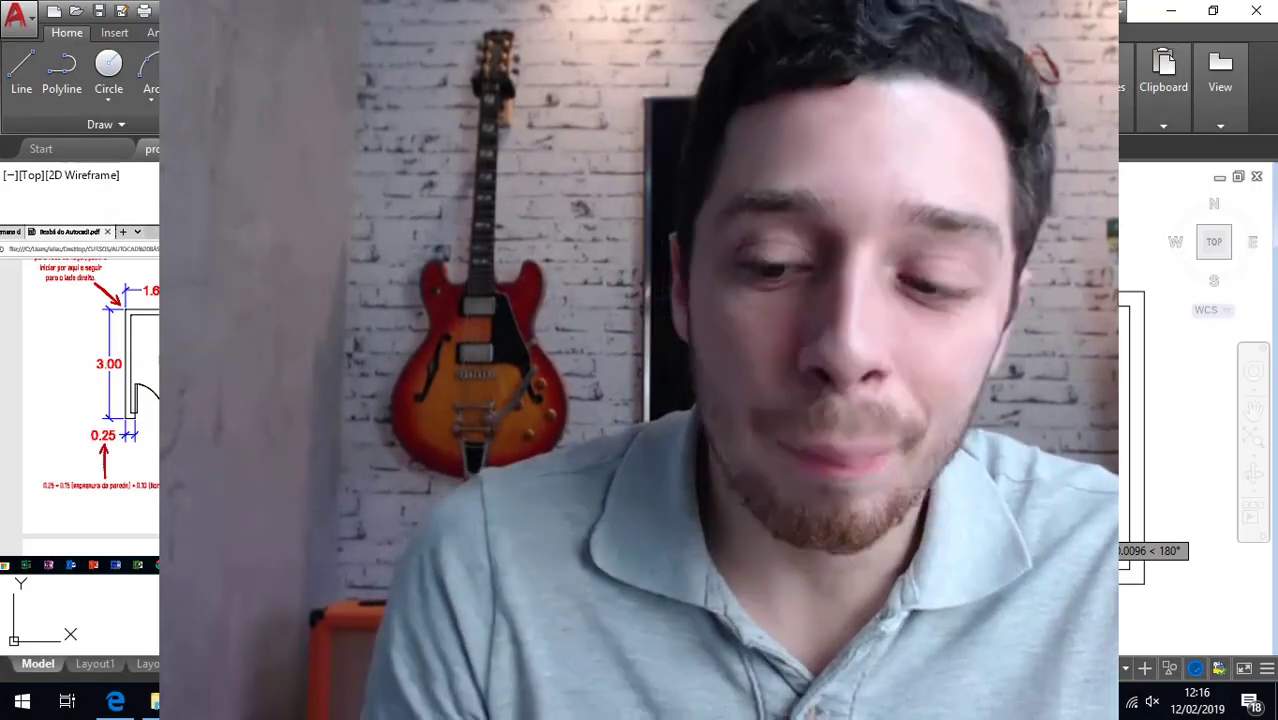
# Keep height 0.17, set rotation 90, and finish the BANHEIRO text in the bathroom.
pyautogui.press('Return')
pyautogui.write('90')
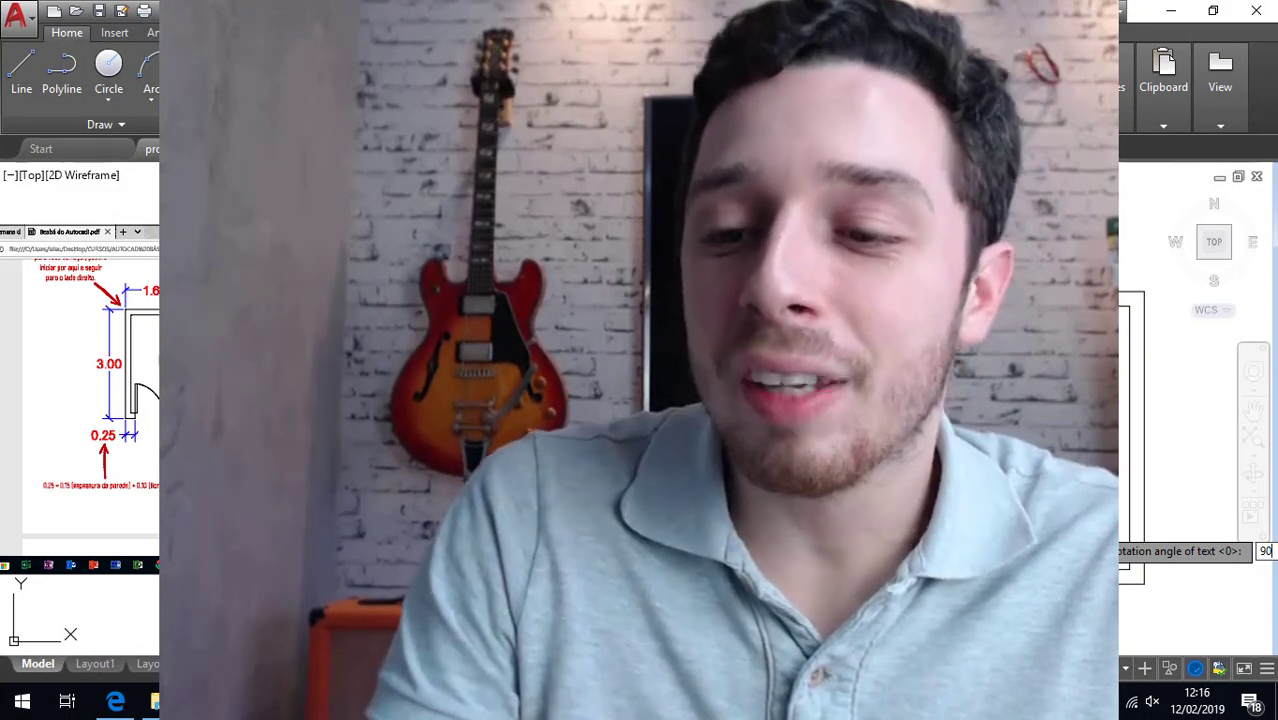
pyautogui.press('Return')
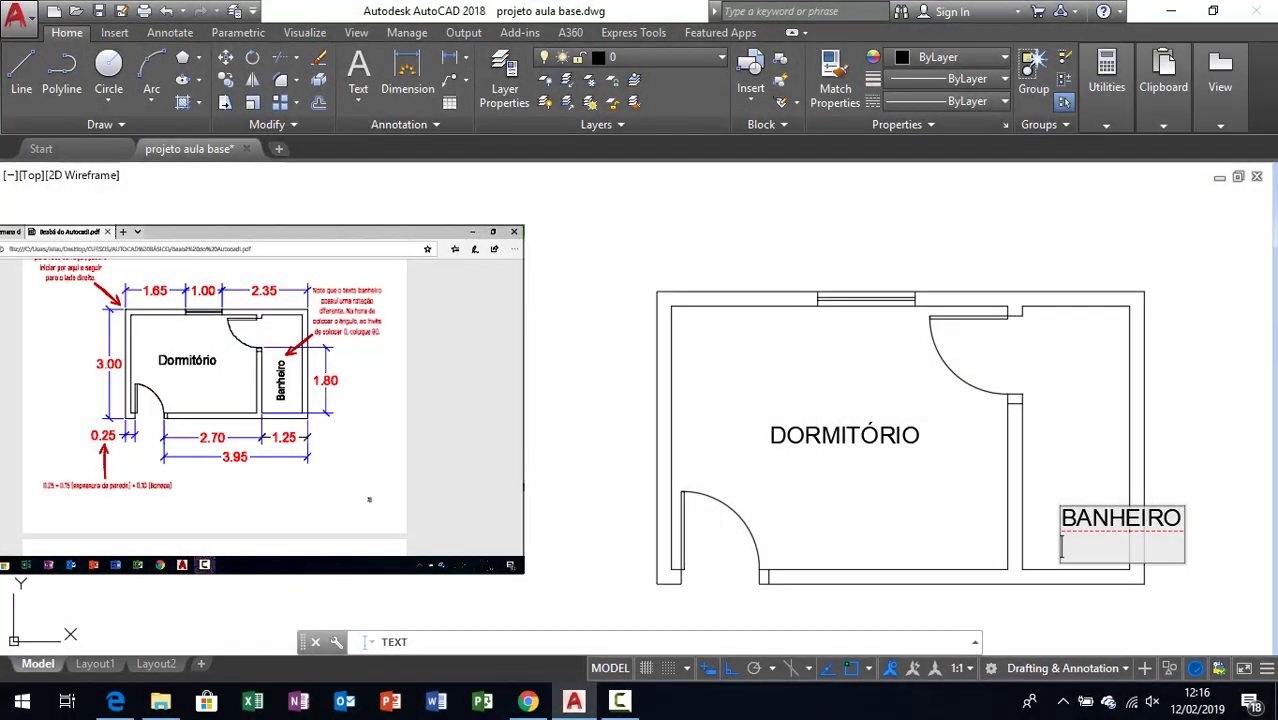
pyautogui.press('Return')
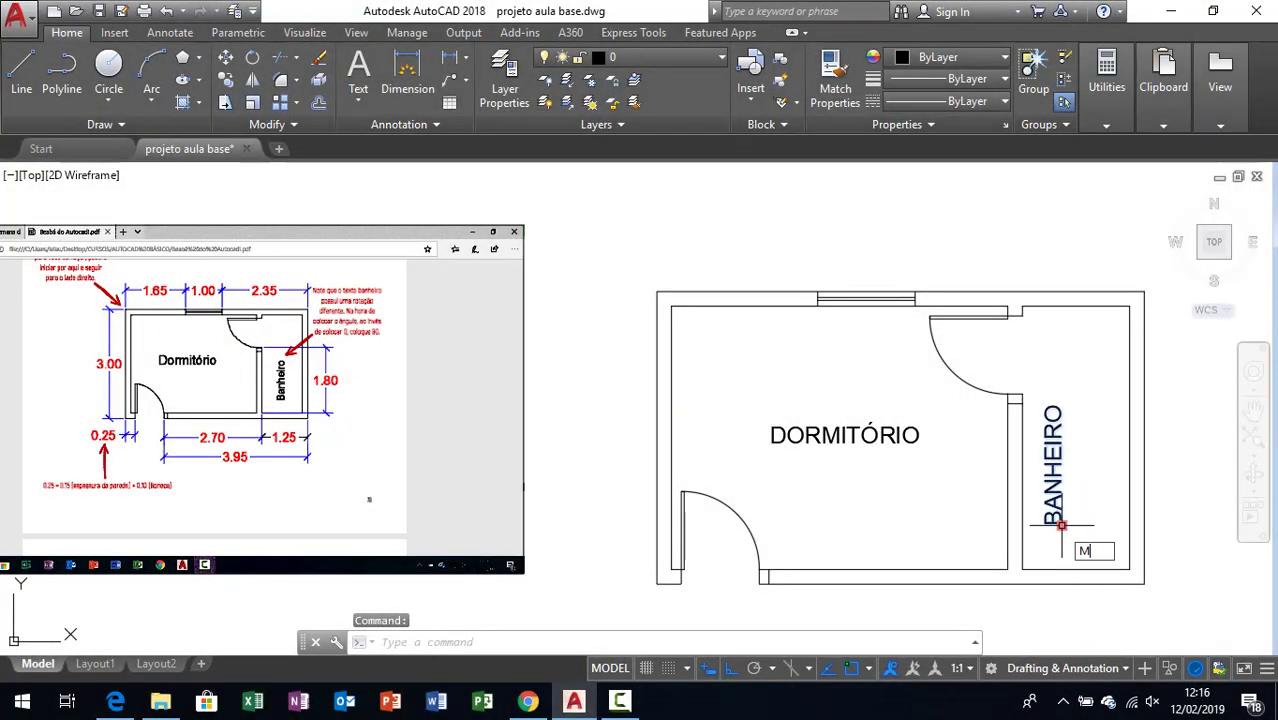
# Drop BANHEIRO in the bathroom's centre, leaving DORMITÓRIO unrotated.
pyautogui.click(1093, 511)
pyautogui.write('RO')
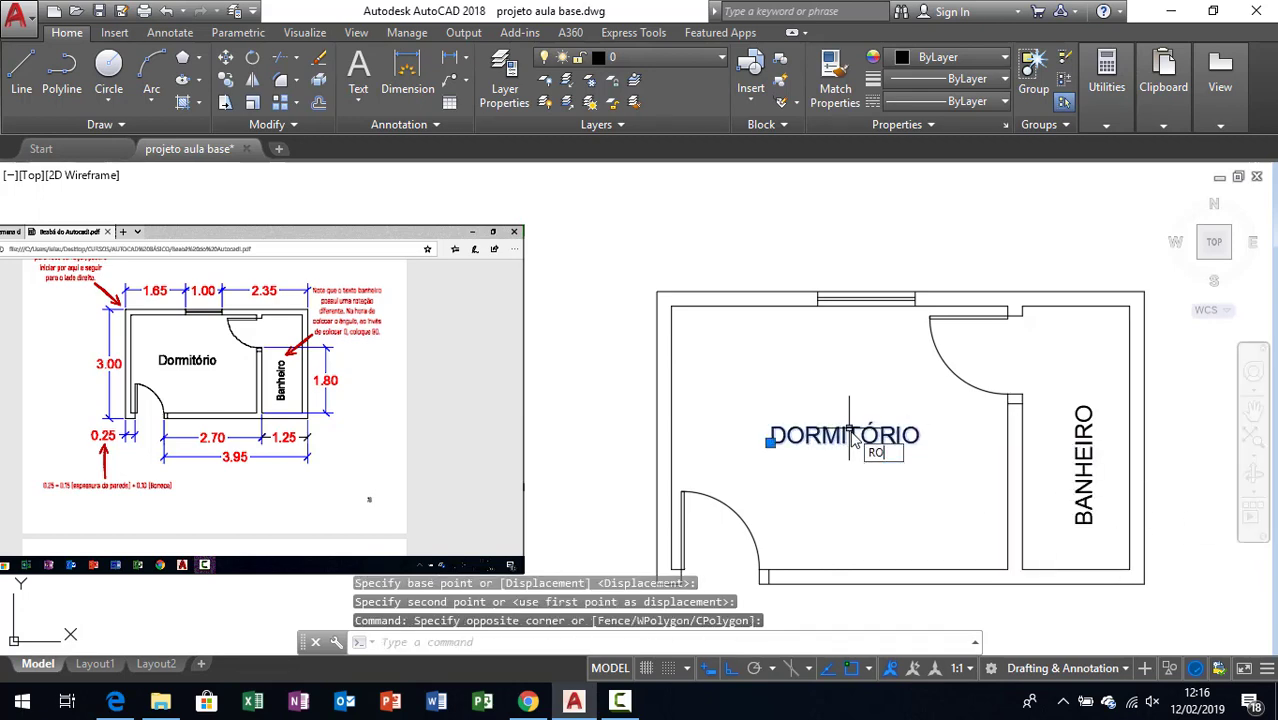
pyautogui.press('Return')
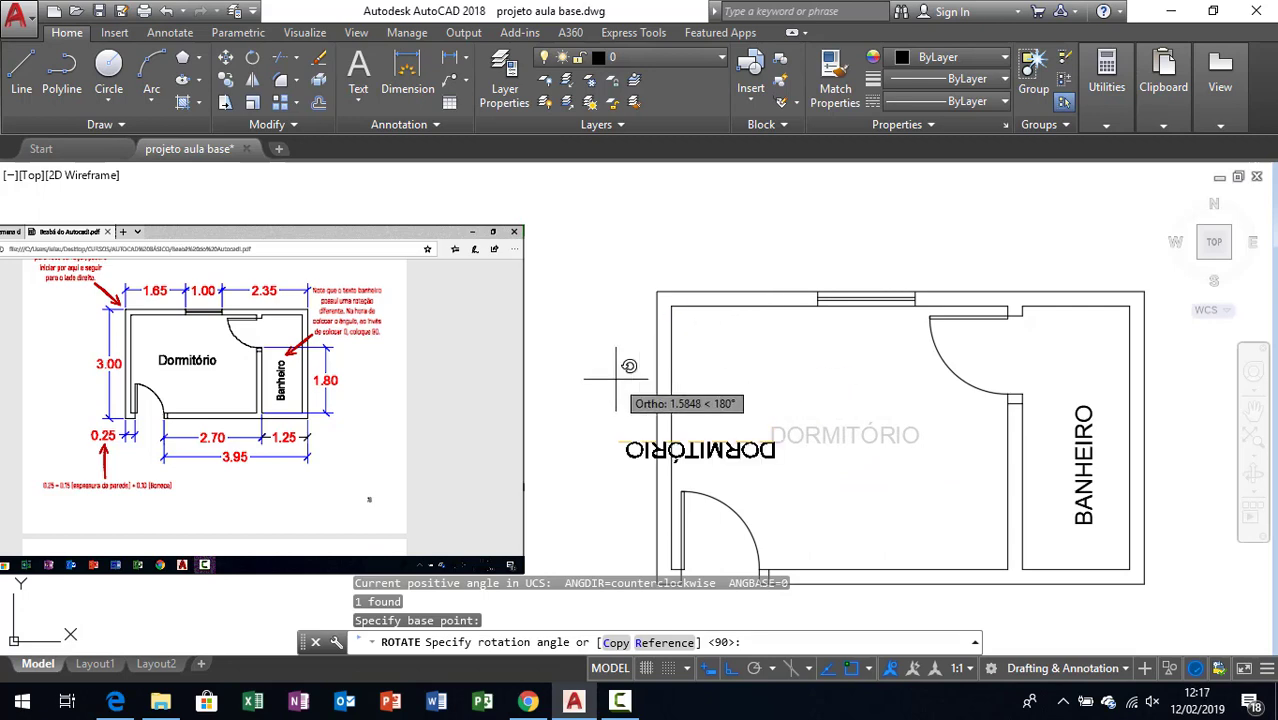
pyautogui.press('Escape')
pyautogui.scroll(-4, 727, 486)
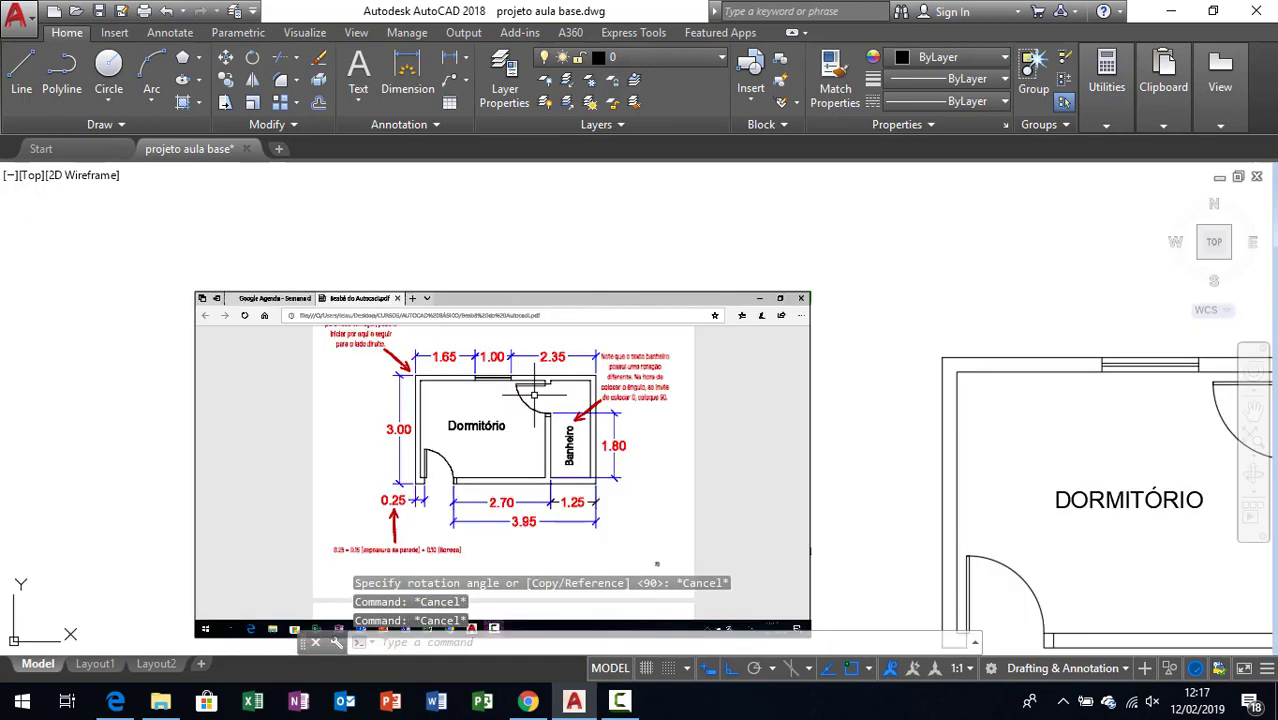
# Delete the reference PDF screenshot and zoom out to show the whole plan.
pyautogui.press('Delete')
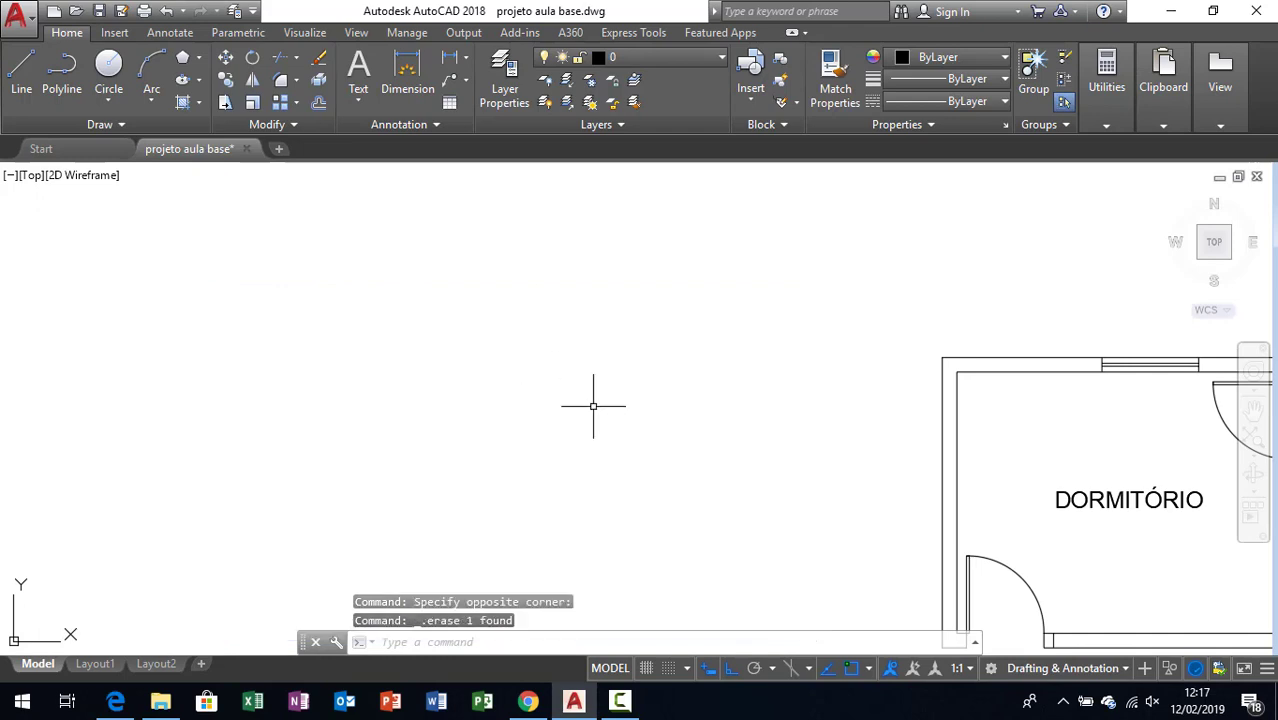
pyautogui.scroll(-4, 593, 406)
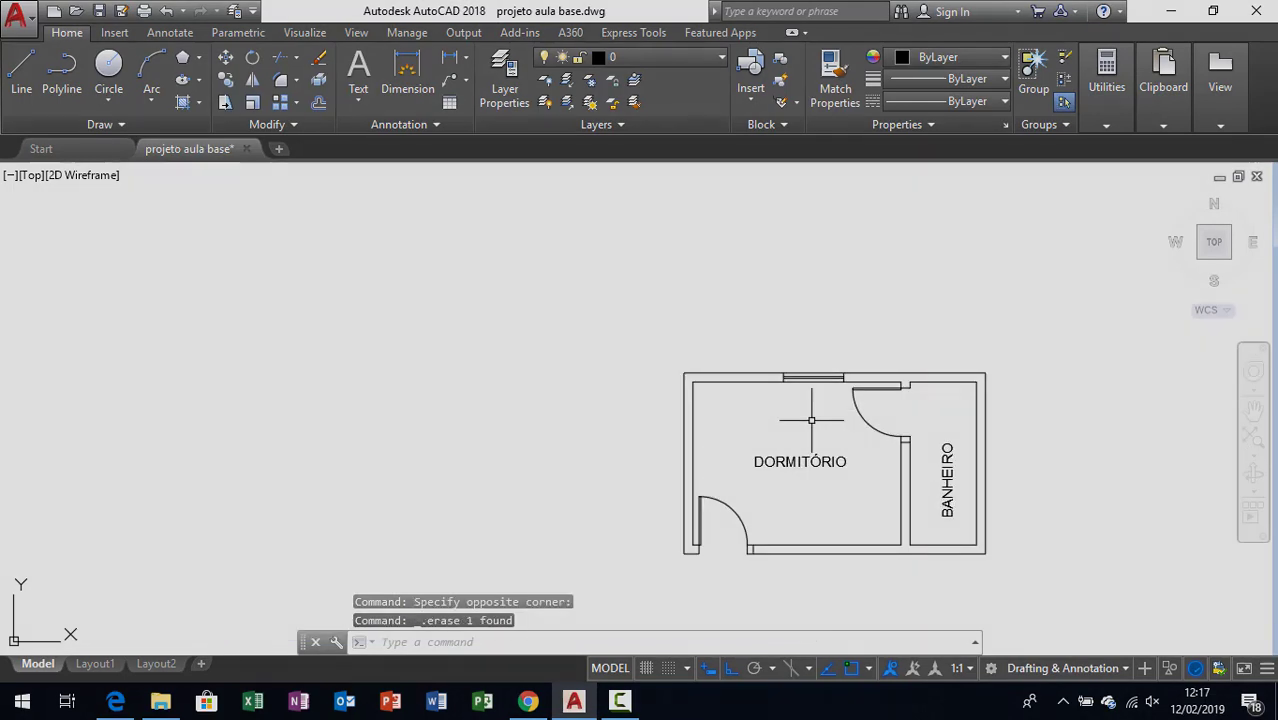